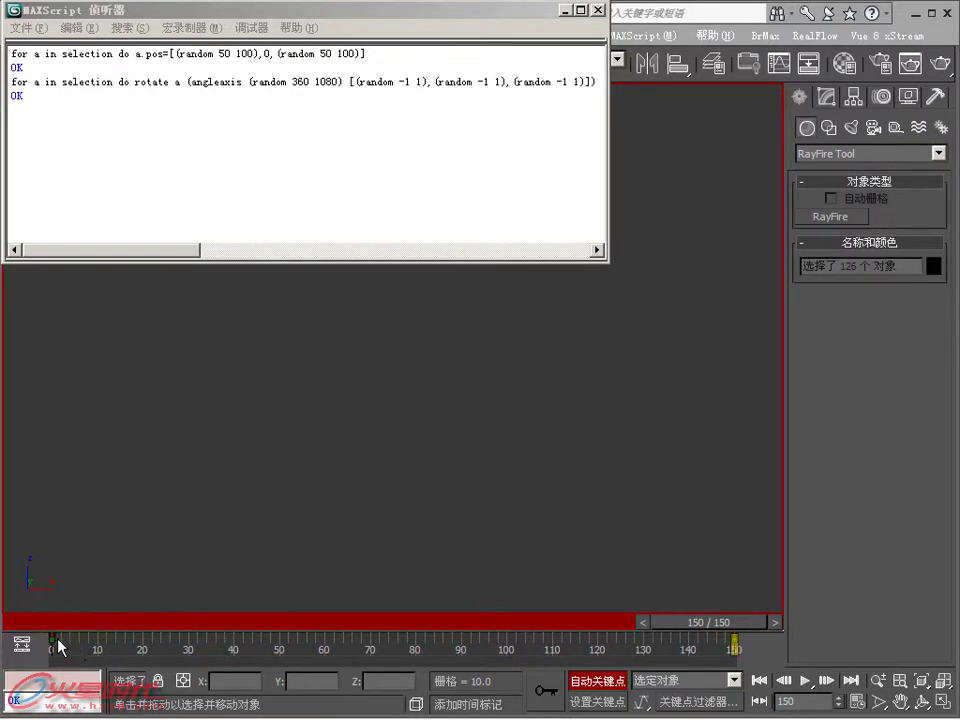
Step: Scrub the timeline to preview the scattering QXH fragments, select fragments, then turn Auto Key off
mouse_move(33, 612)
mouse_down()
mouse_move(91, 622)
mouse_move(113, 561)
mouse_up()
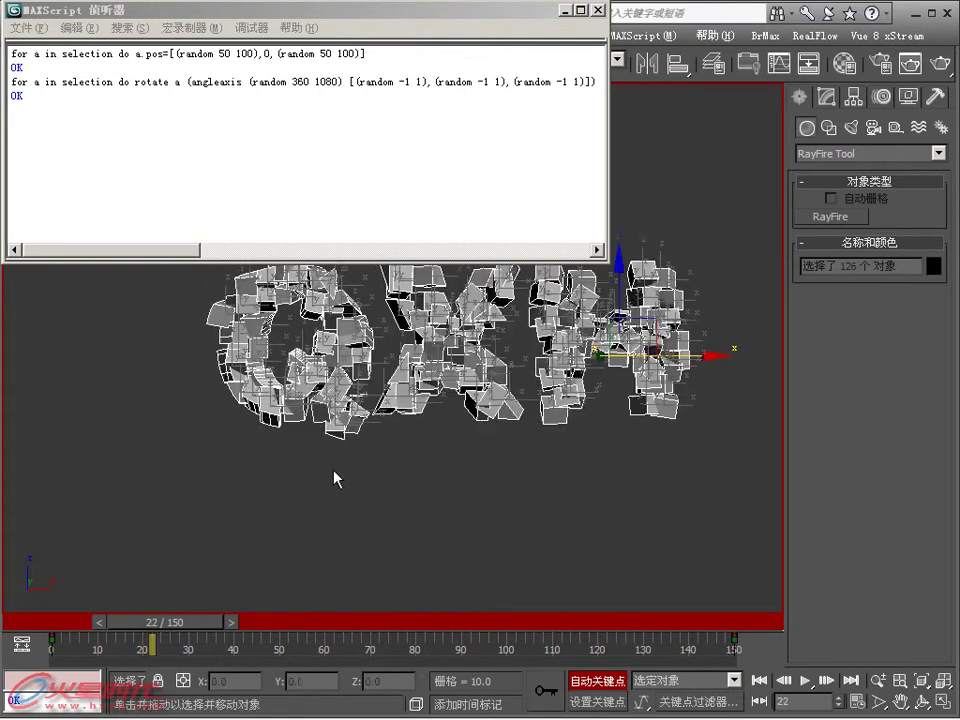
mouse_move(160, 622)
mouse_down()
mouse_move(396, 607)
mouse_move(60, 621)
mouse_up()
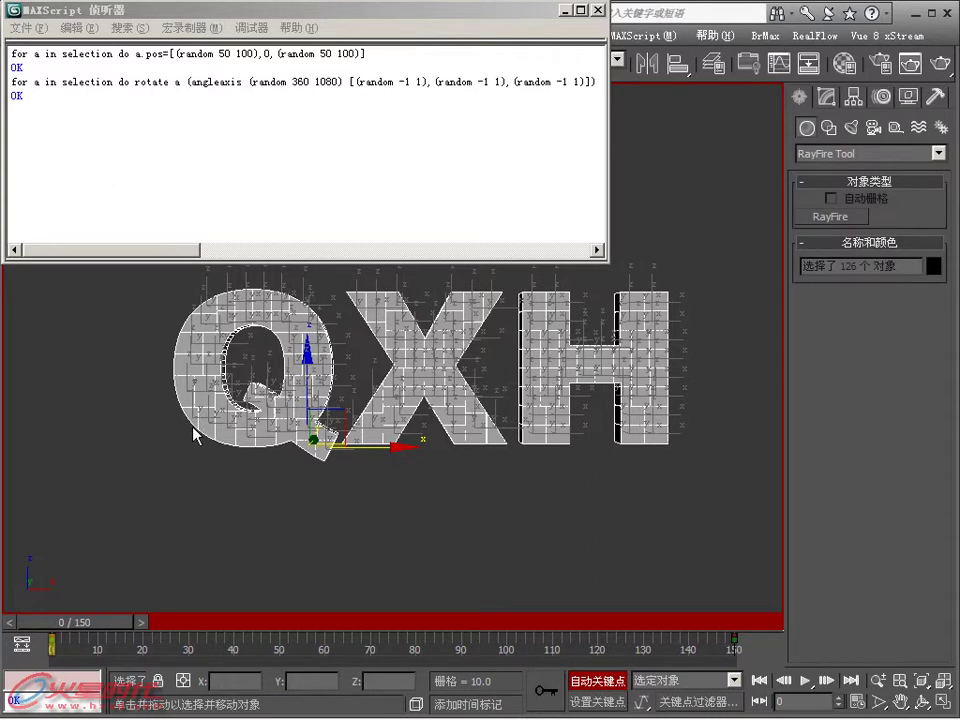
click(193, 428)
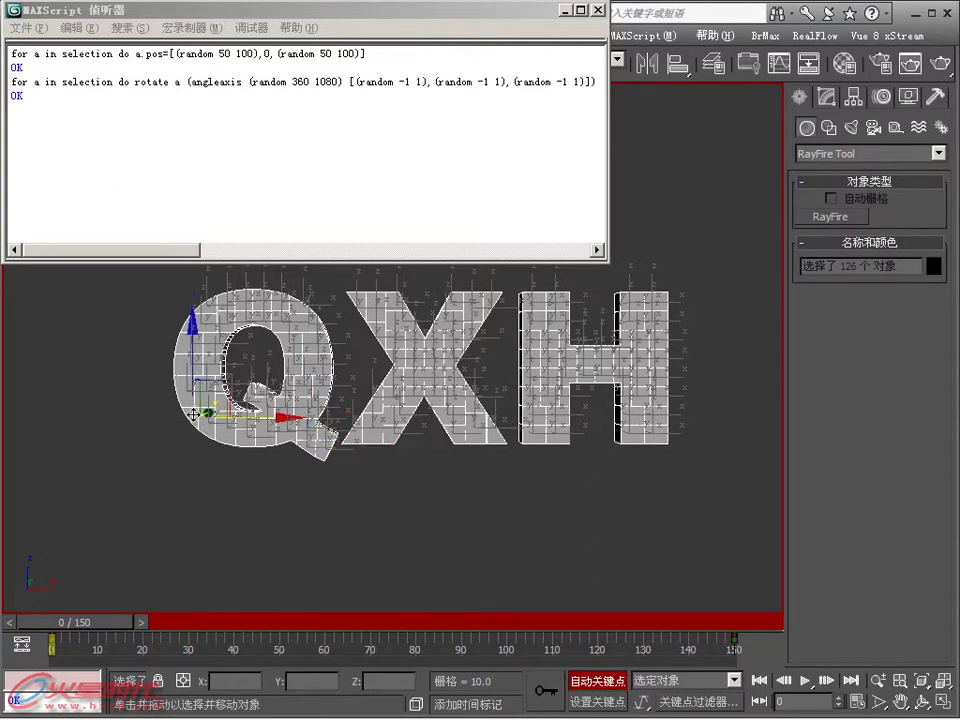
drag(236, 406, 645, 293)
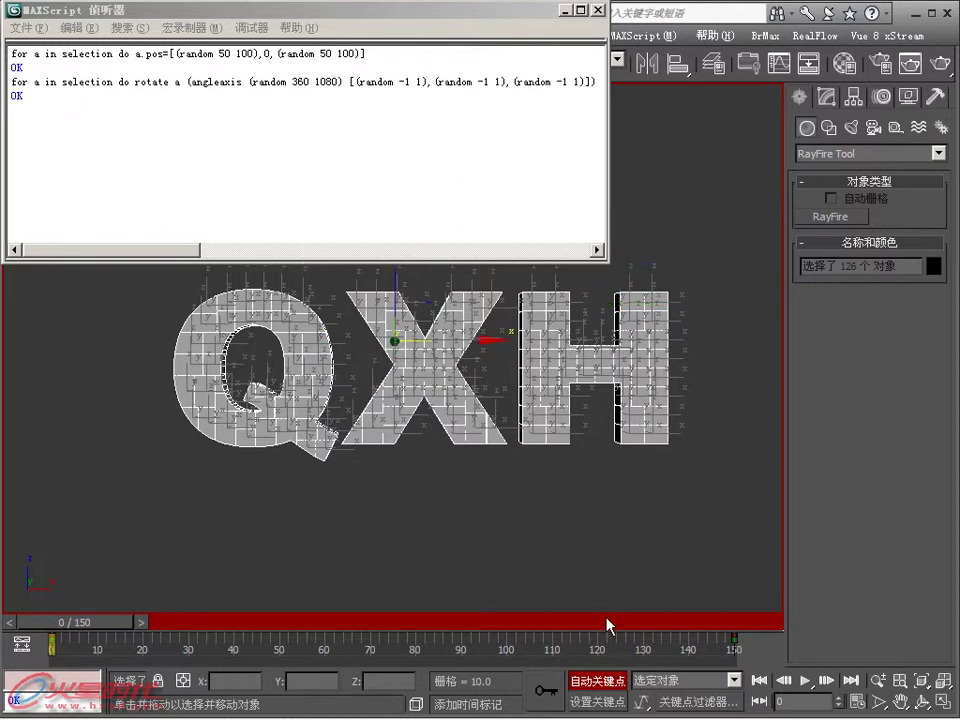
click(582, 686)
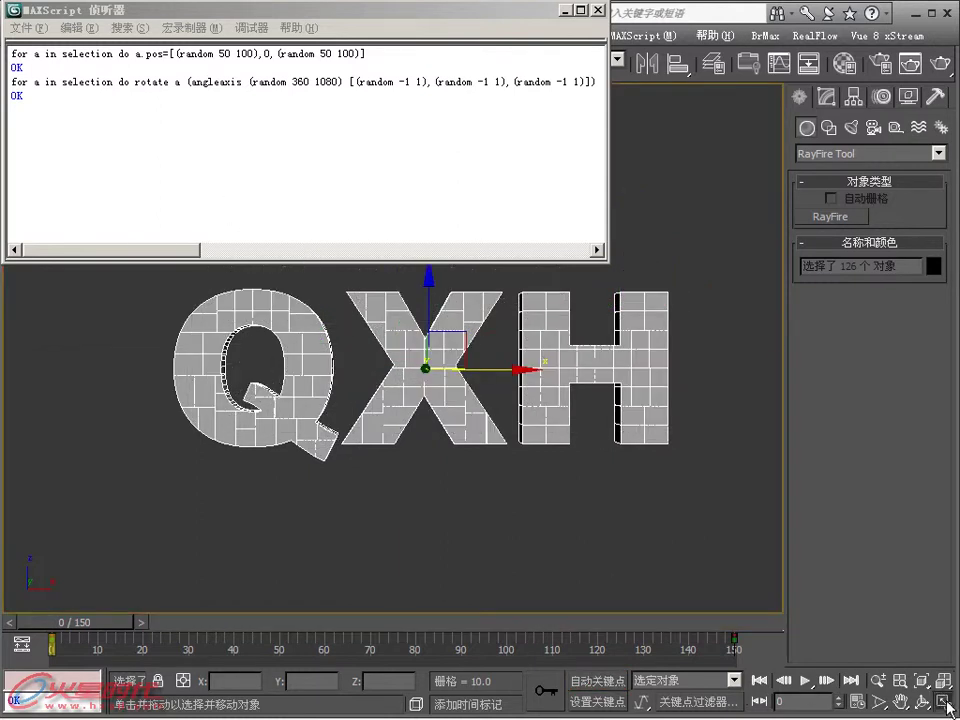
Step: In the four-viewport layout, create a small Standard Primitive sphere just left of the Q's lower corner
key(alt+w)
right_click(696, 300)
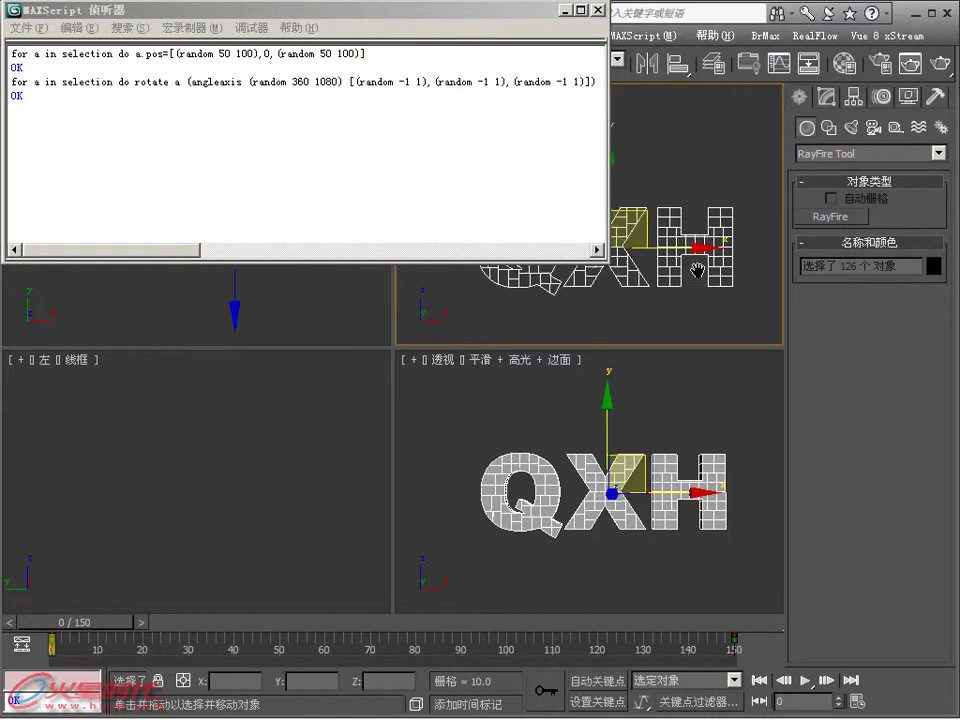
click(805, 153)
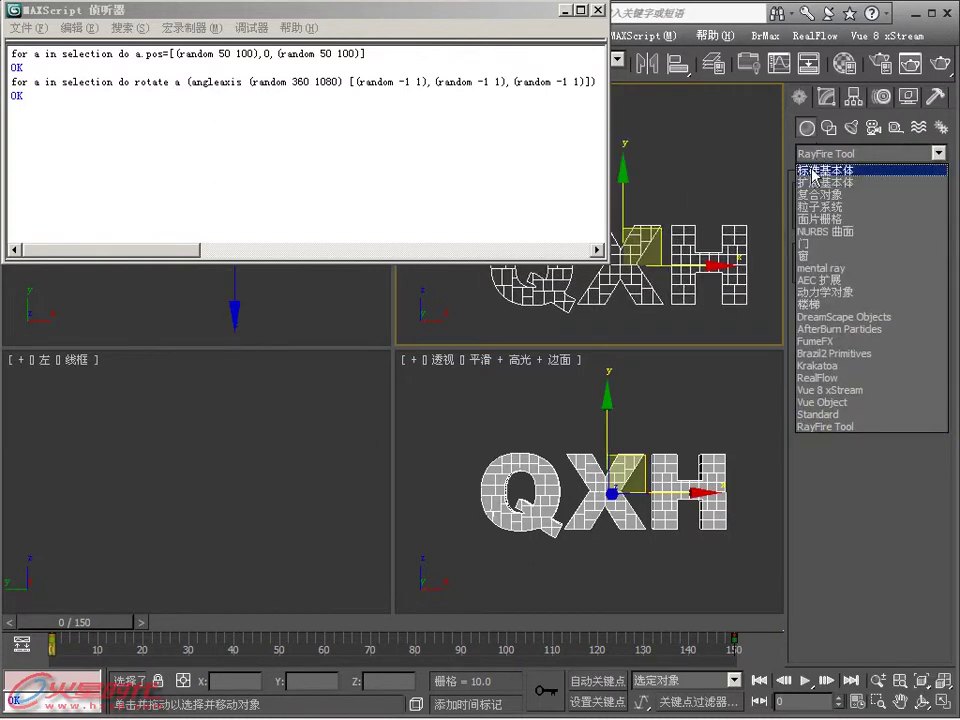
click(820, 168)
click(831, 236)
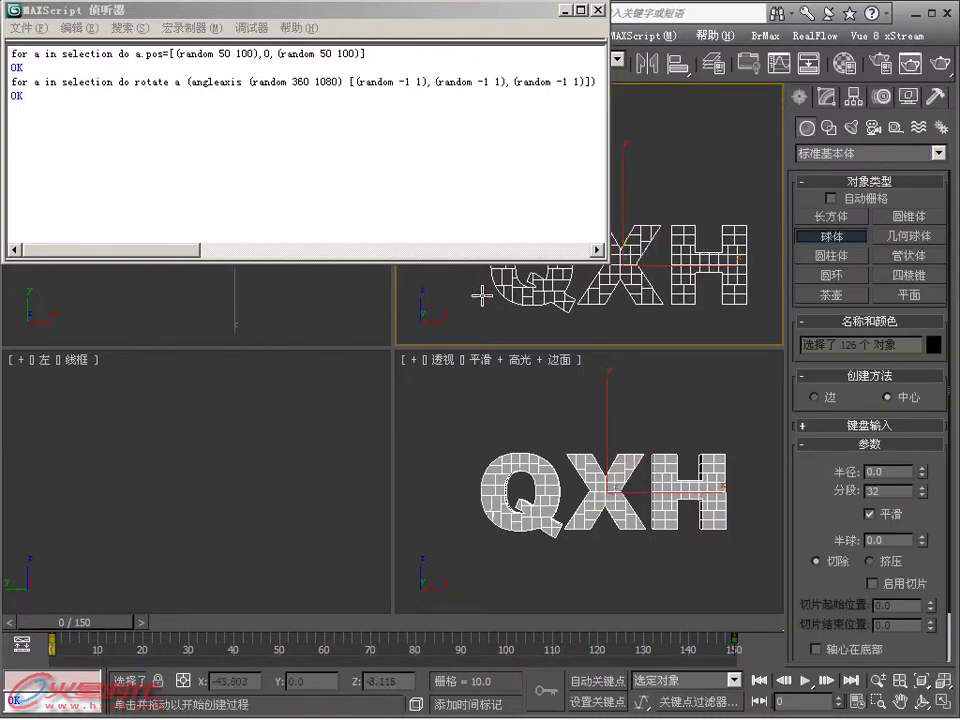
drag(485, 296, 490, 300)
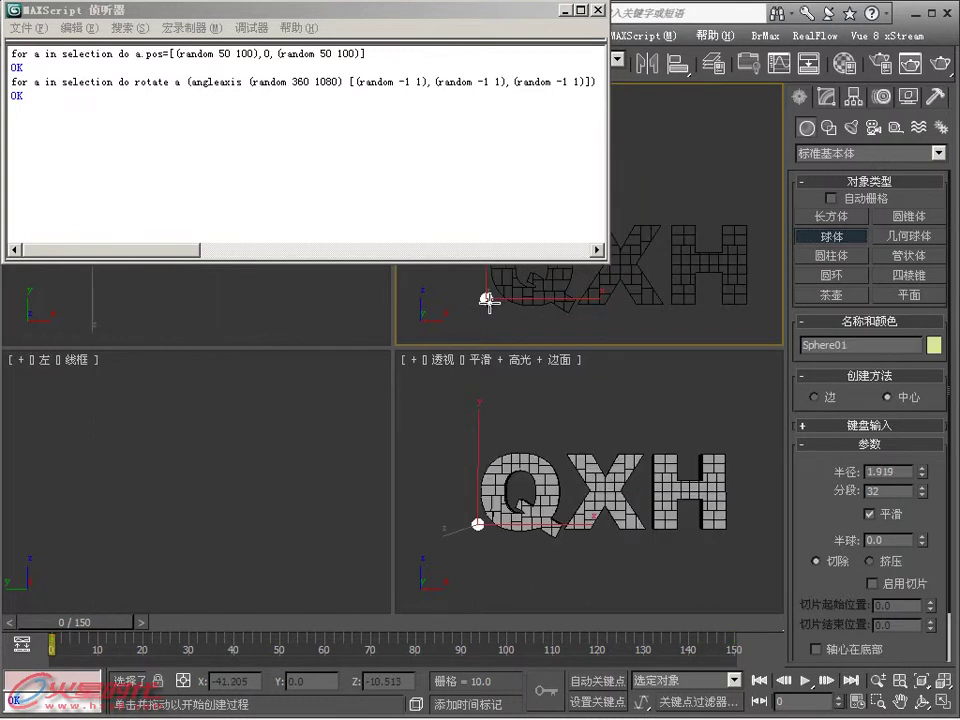
right_click(490, 300)
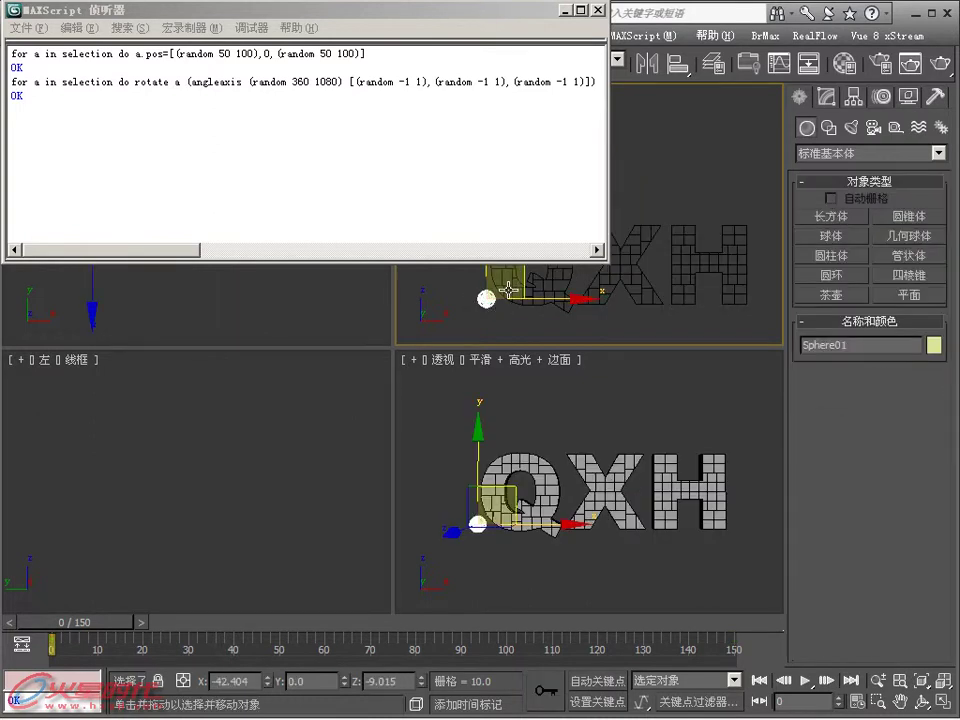
Step: Select all objects except the sphere, leaving the 126 letter fragments selected
click(683, 322)
key(ctrl+a)
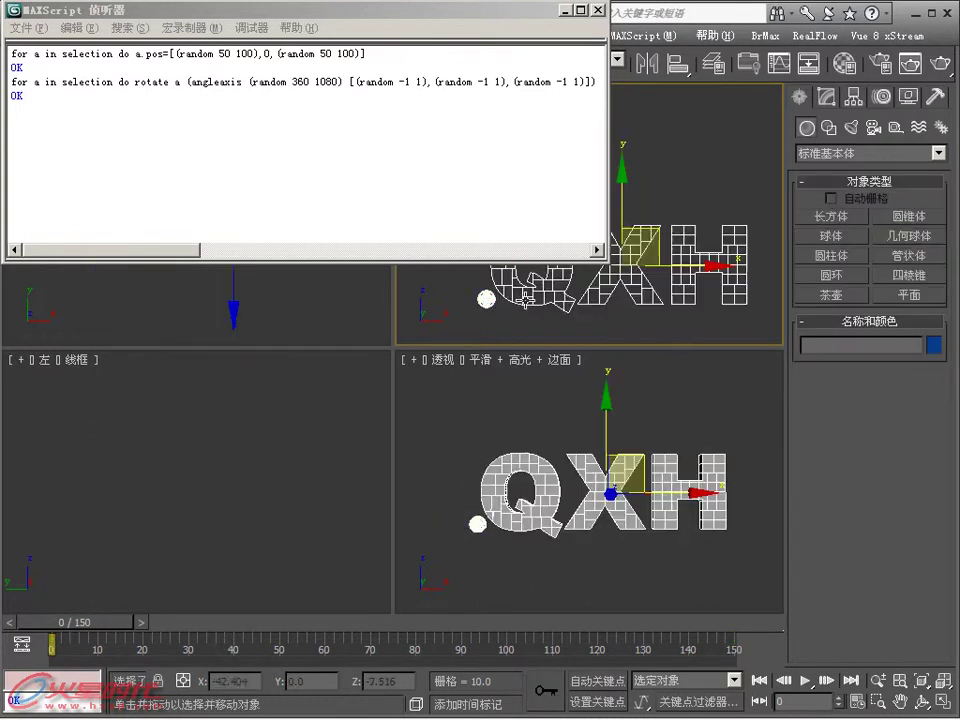
alt+click(488, 300)
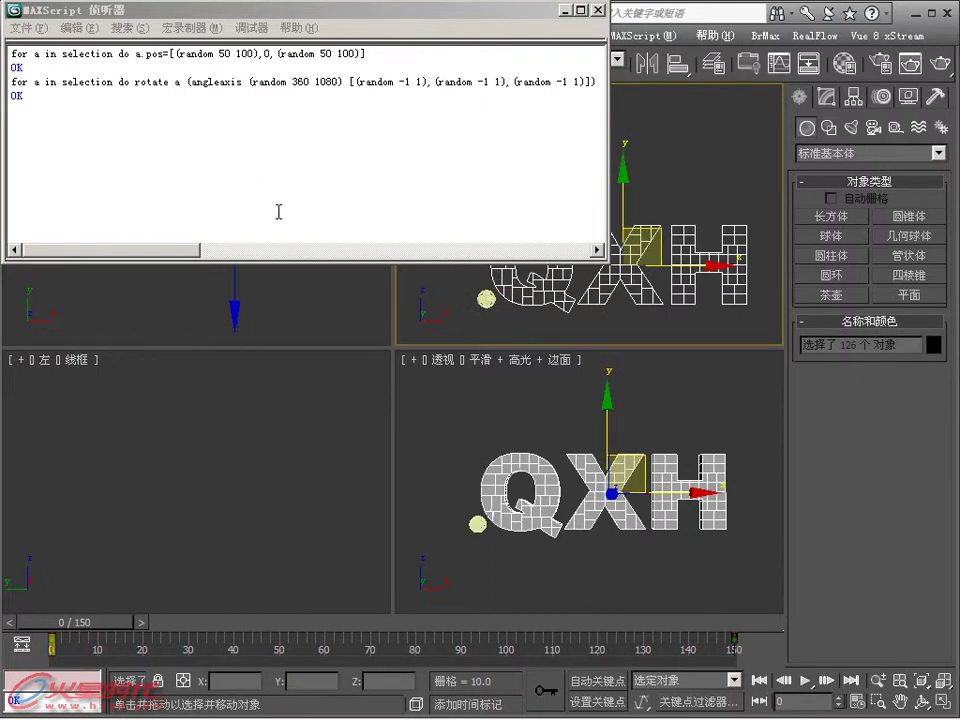
Step: Move the fragments' end keys from frame 150 to 70 and run 'for a in selection do movekeys a (distance a $sphere01)'
text(for)
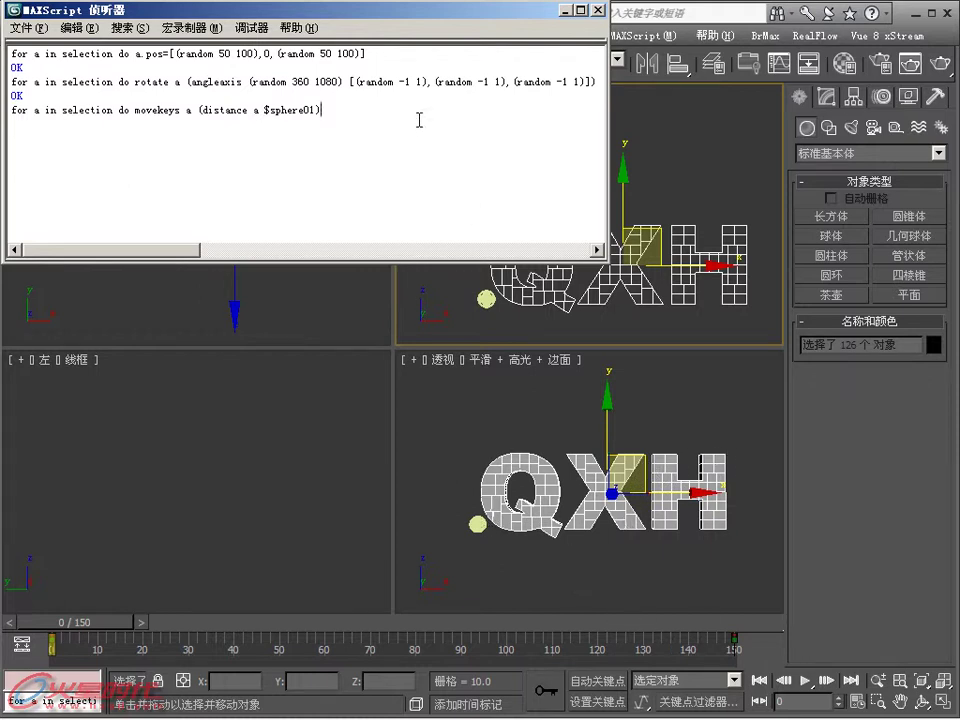
mouse_move(752, 635)
mouse_down()
mouse_move(722, 660)
mouse_move(367, 638)
mouse_up()
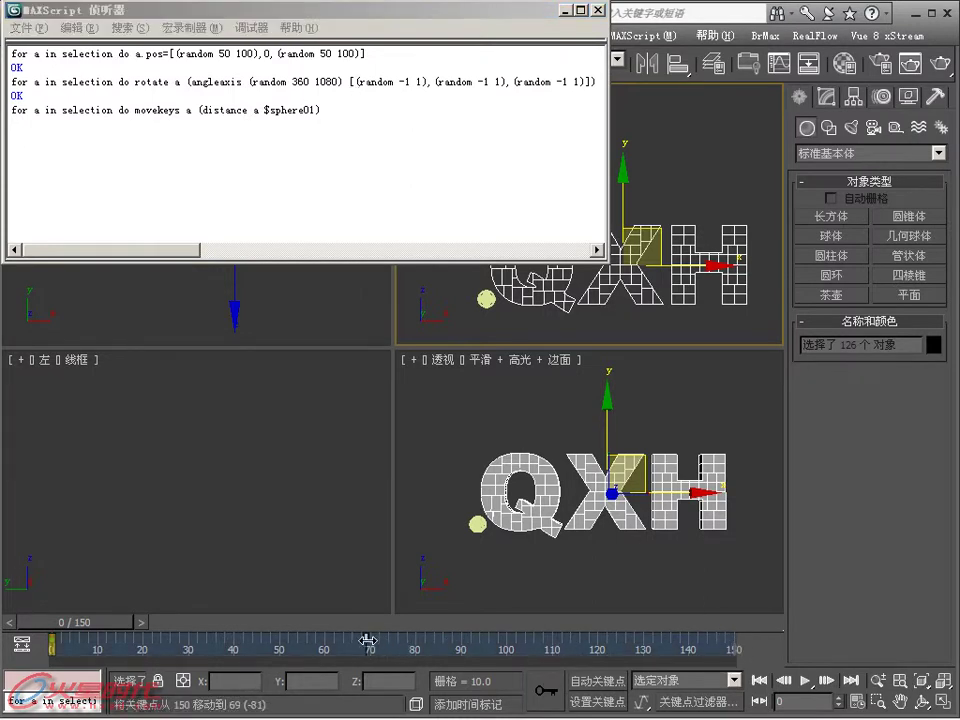
click(360, 123)
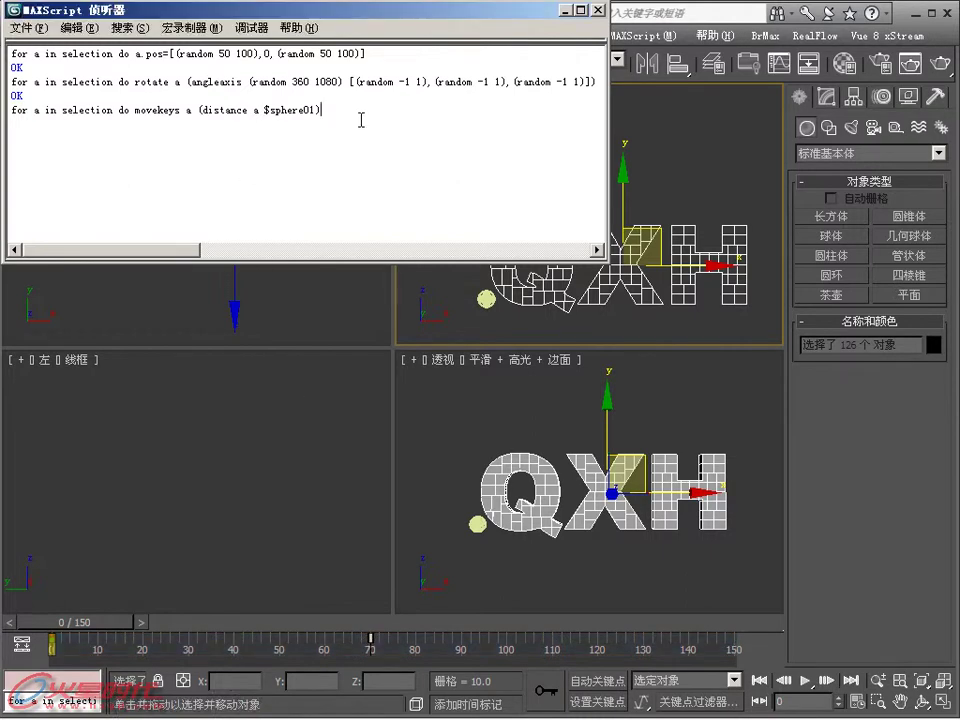
key(Return)
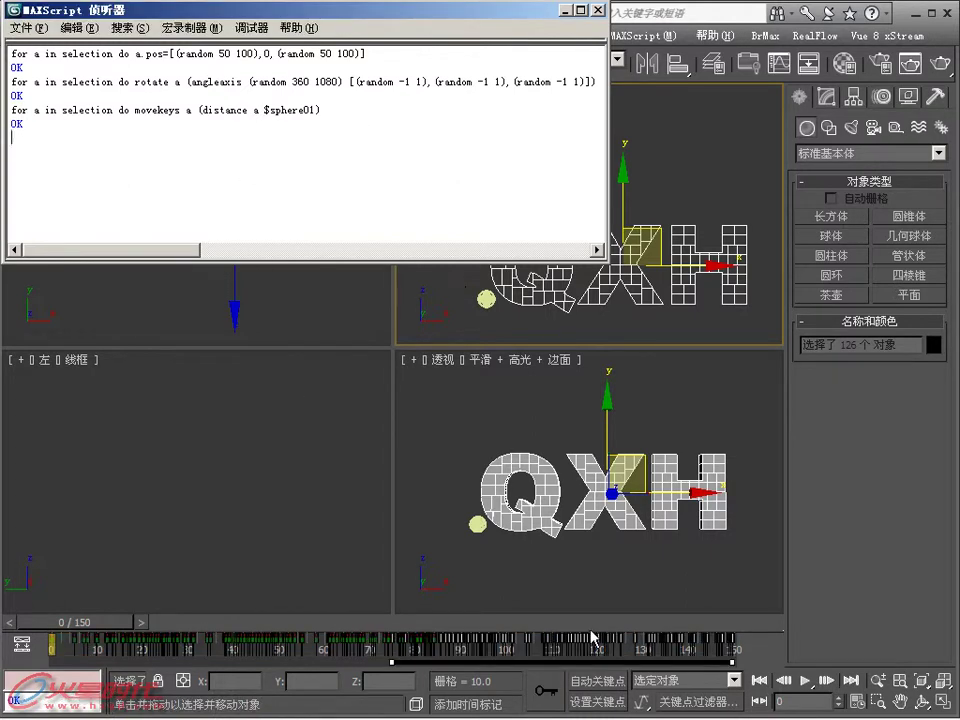
right_click(548, 567)
Step: Maximize the Perspective view and scrub to frame 52 to watch the Q and X shatter in sequence
mouse_move(66, 625)
mouse_down()
mouse_move(91, 632)
mouse_move(279, 618)
mouse_move(456, 594)
mouse_move(643, 594)
mouse_move(124, 598)
mouse_up()
key(w)
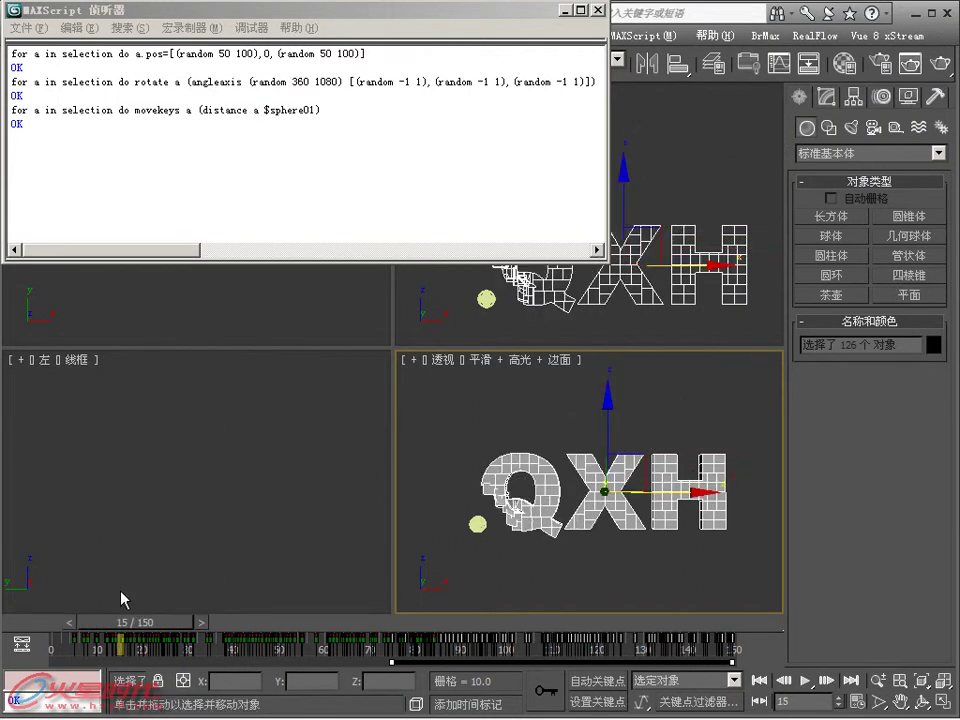
key(alt+w)
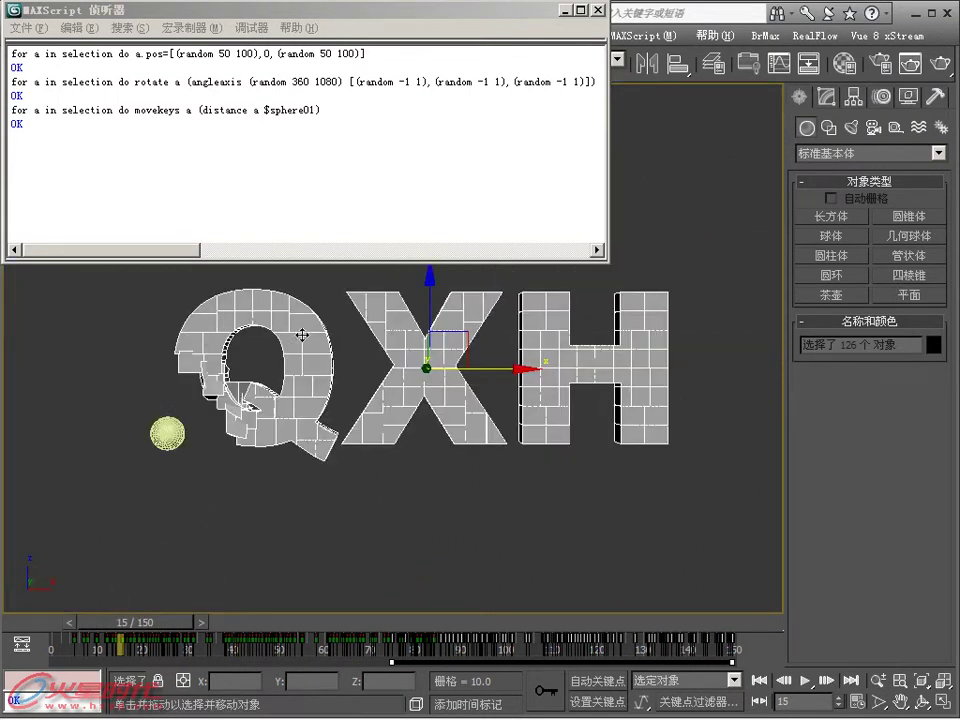
drag(300, 12, 540, 686)
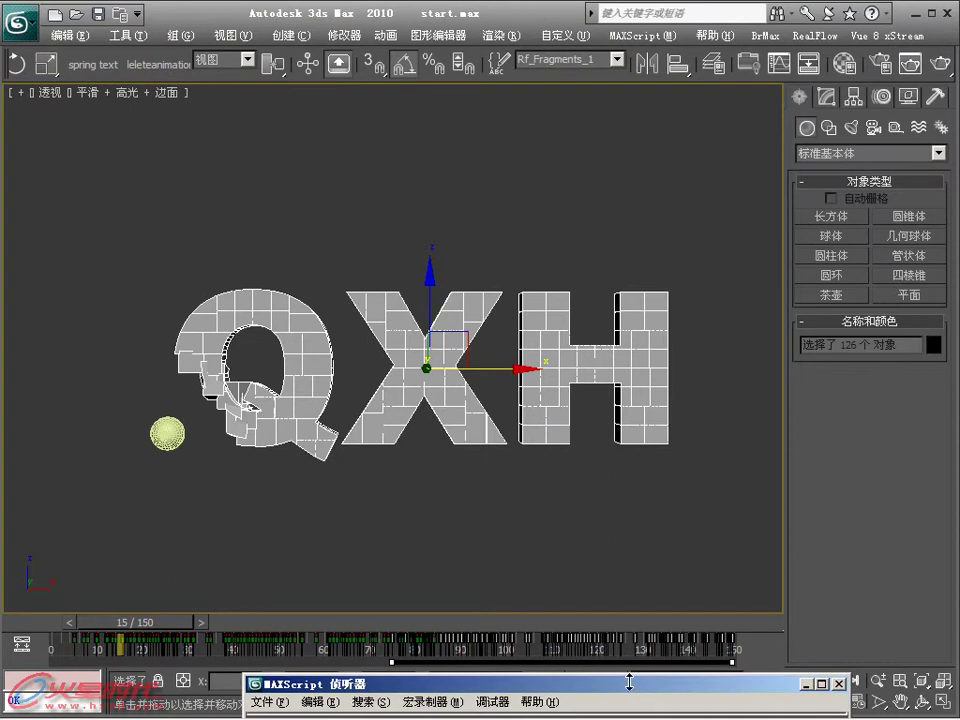
mouse_move(189, 624)
mouse_down()
mouse_move(362, 610)
mouse_move(112, 619)
mouse_up()
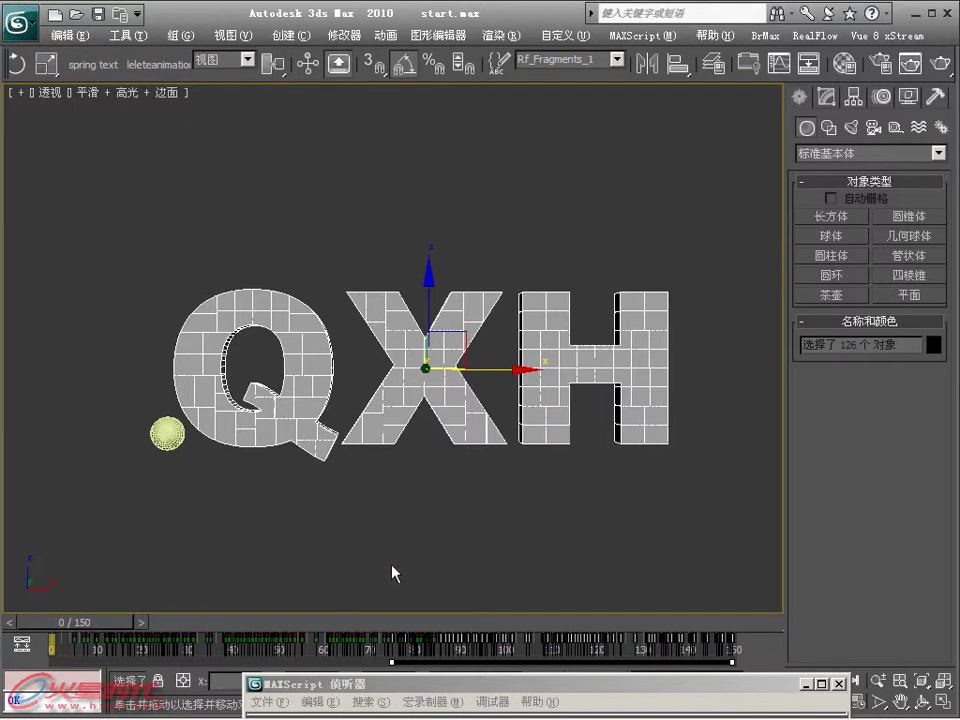
drag(375, 684, 394, 20)
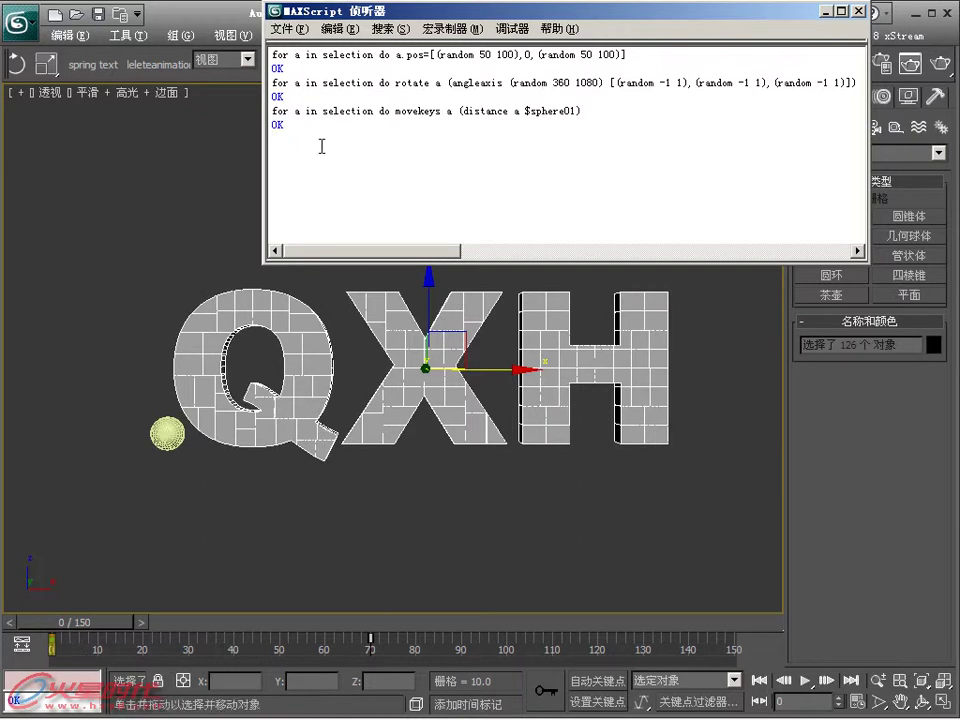
Step: Change the script to movekeys a (random ((distance a $sphere01)/1.5) (distance a $sphere01)), run it, and preview
key(BackSpace)
key(BackSpace)
key(BackSpace)
key(BackSpace)
text((random)
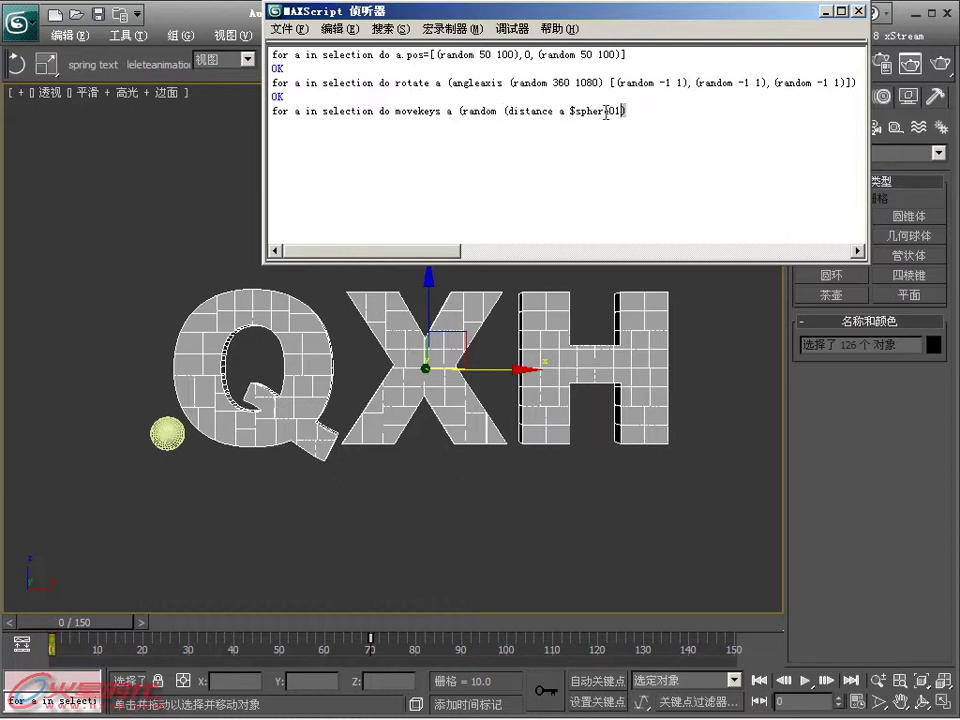
drag(626, 111, 501, 111)
key(ctrl+c)
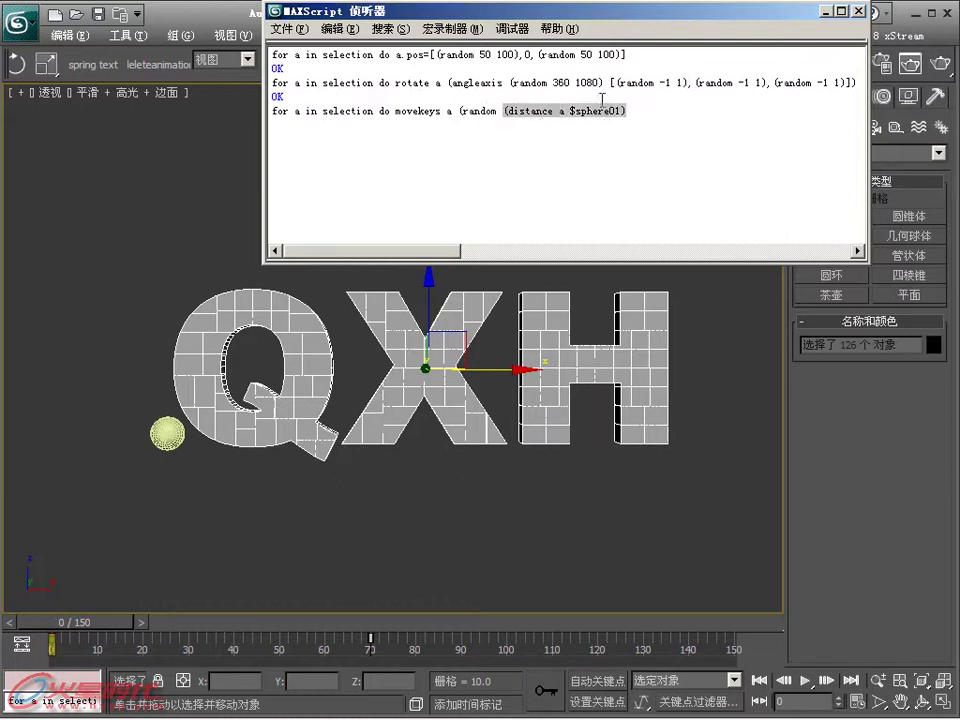
click(637, 103)
text(/1.5)
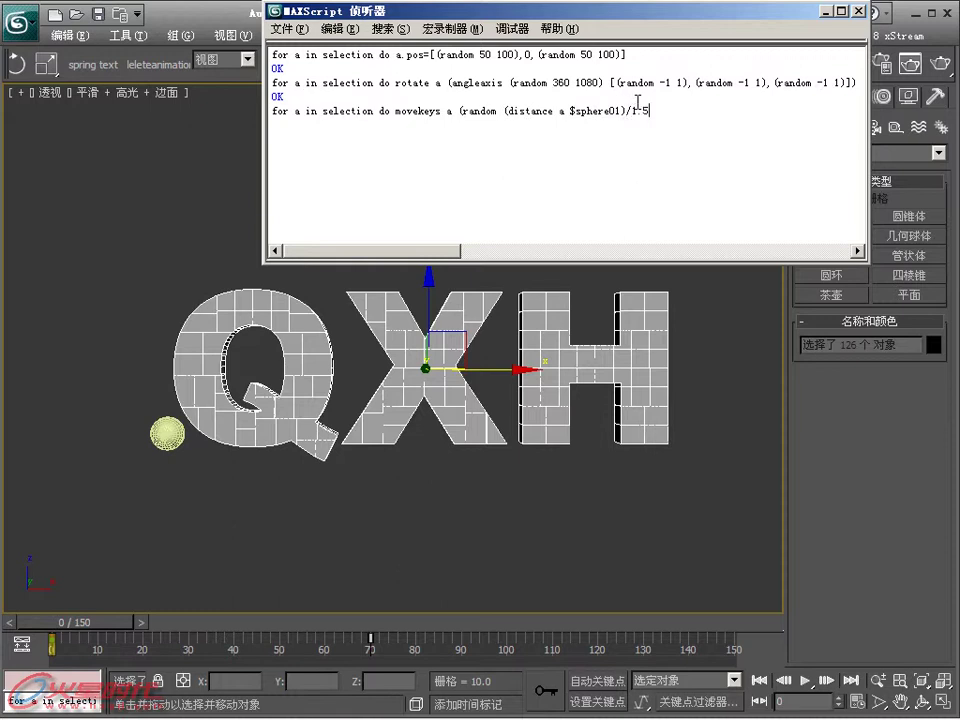
click(503, 106)
text(()
click(678, 117)
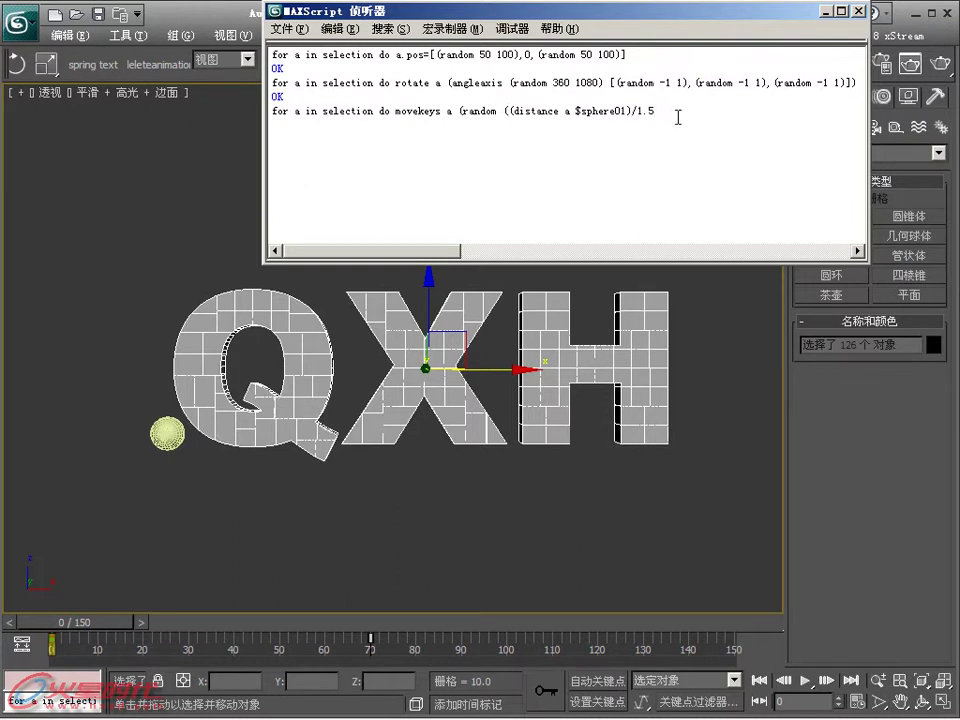
key(ctrl+v)
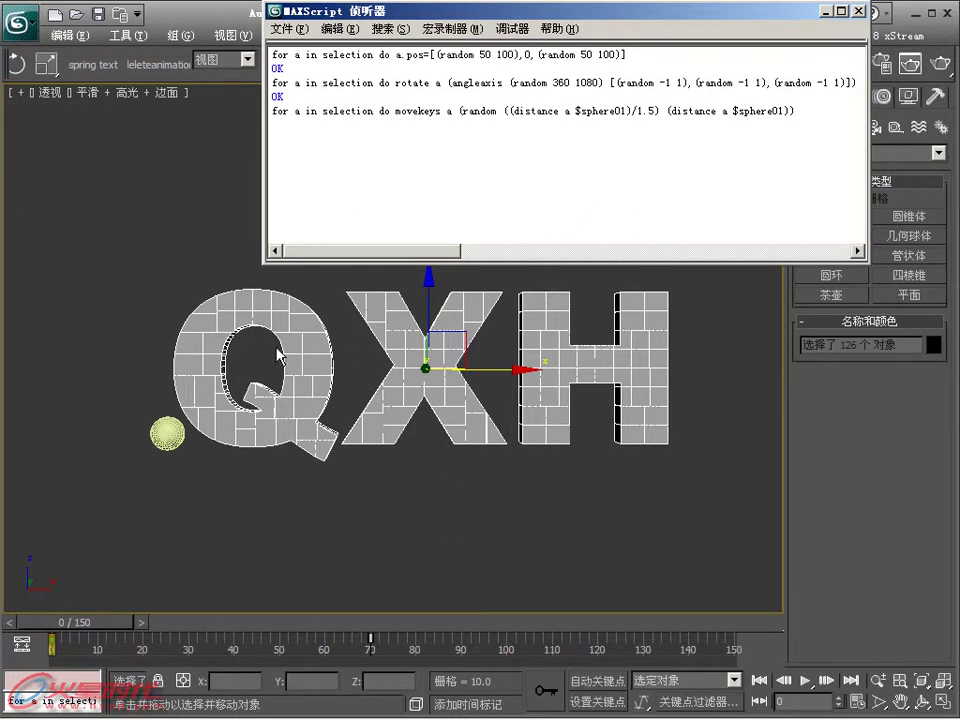
key(Return)
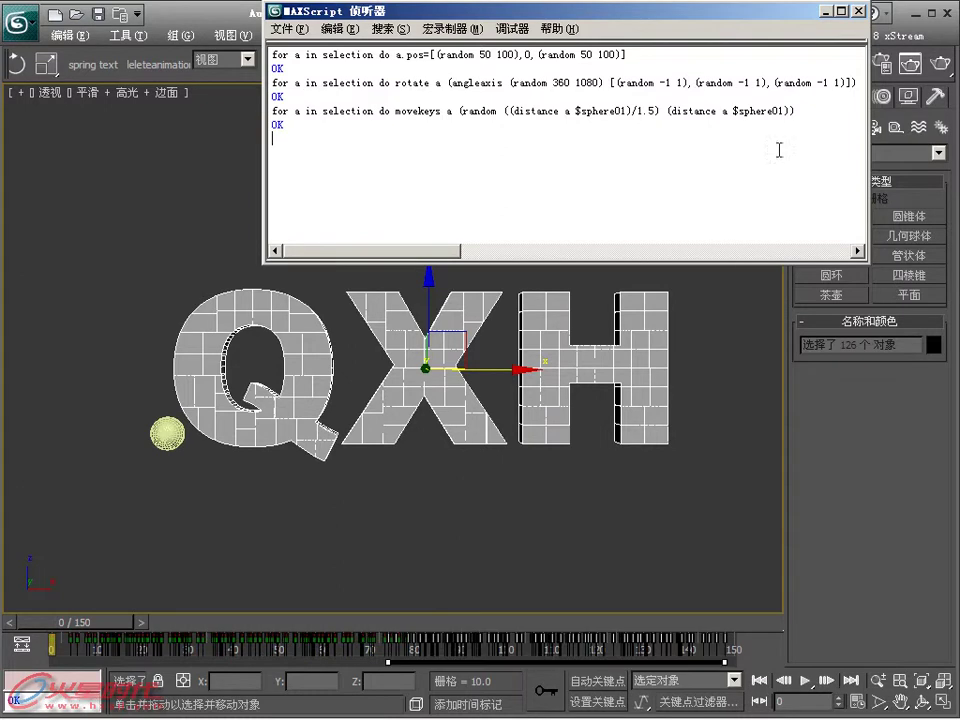
mouse_move(86, 627)
mouse_down()
mouse_move(332, 534)
mouse_move(279, 538)
mouse_up()
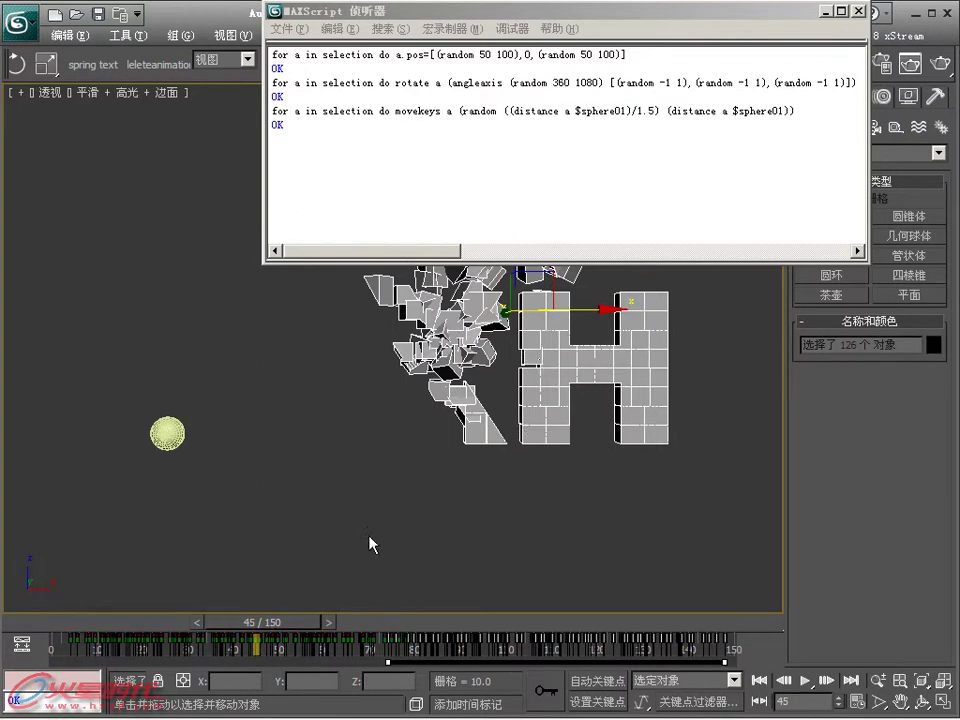
Step: Confirm the randomized shatter up to frame 80, then return to frame 0 and hide Sphere01
mouse_move(320, 628)
mouse_down()
mouse_move(466, 586)
mouse_move(243, 573)
mouse_move(58, 583)
mouse_move(600, 530)
mouse_move(332, 568)
mouse_move(63, 590)
mouse_move(595, 505)
mouse_move(761, 495)
mouse_move(86, 594)
mouse_up()
click(163, 436)
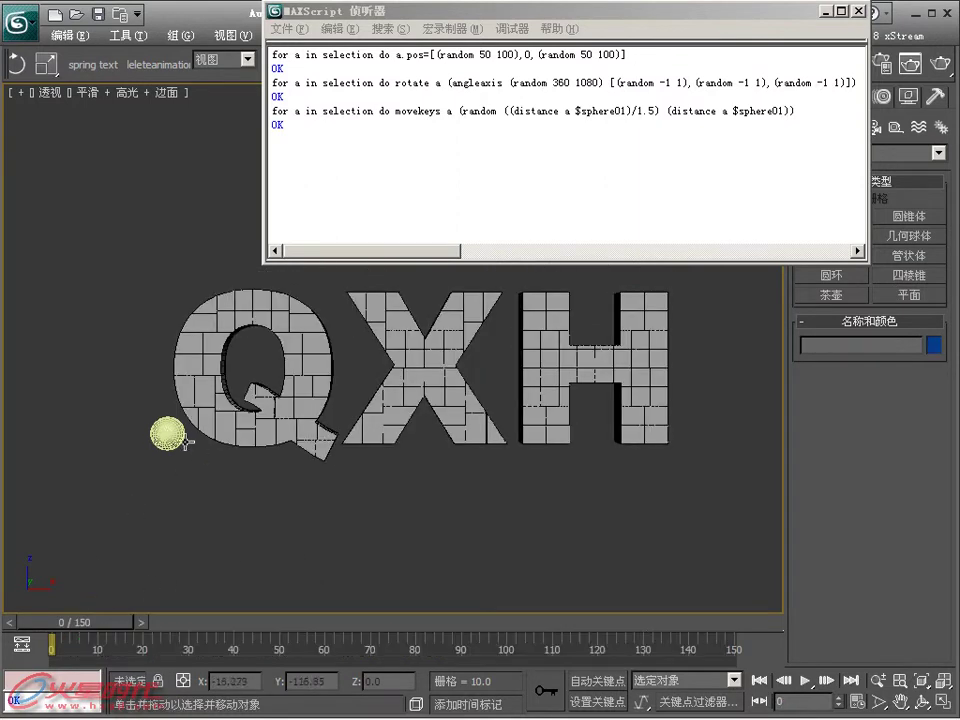
click(163, 436)
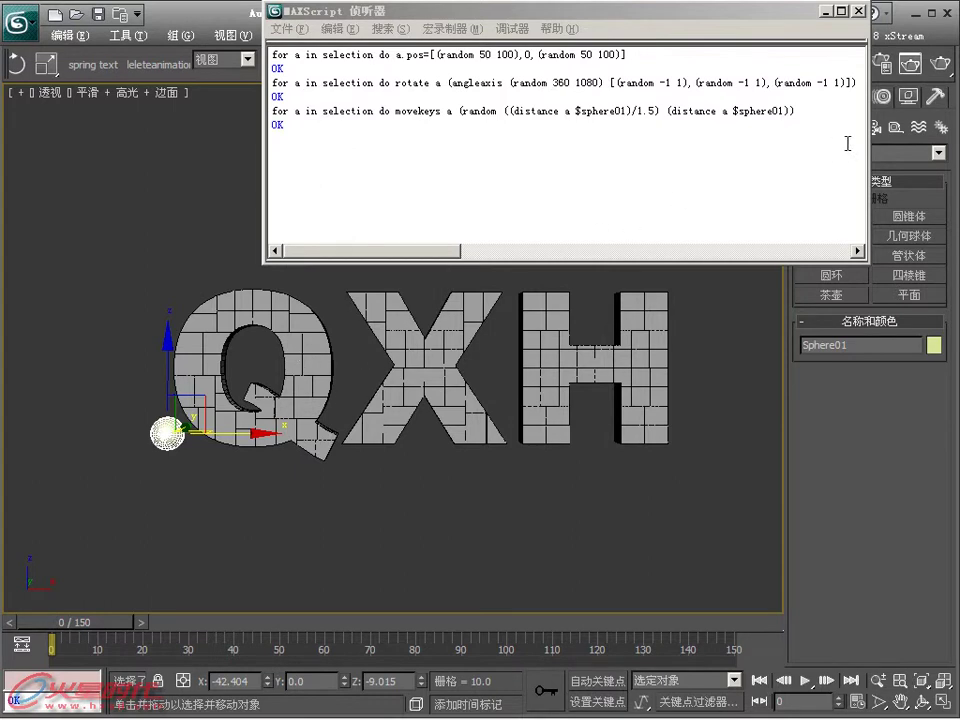
key(Delete)
mouse_move(112, 620)
mouse_down()
mouse_move(296, 607)
mouse_move(105, 620)
mouse_up()
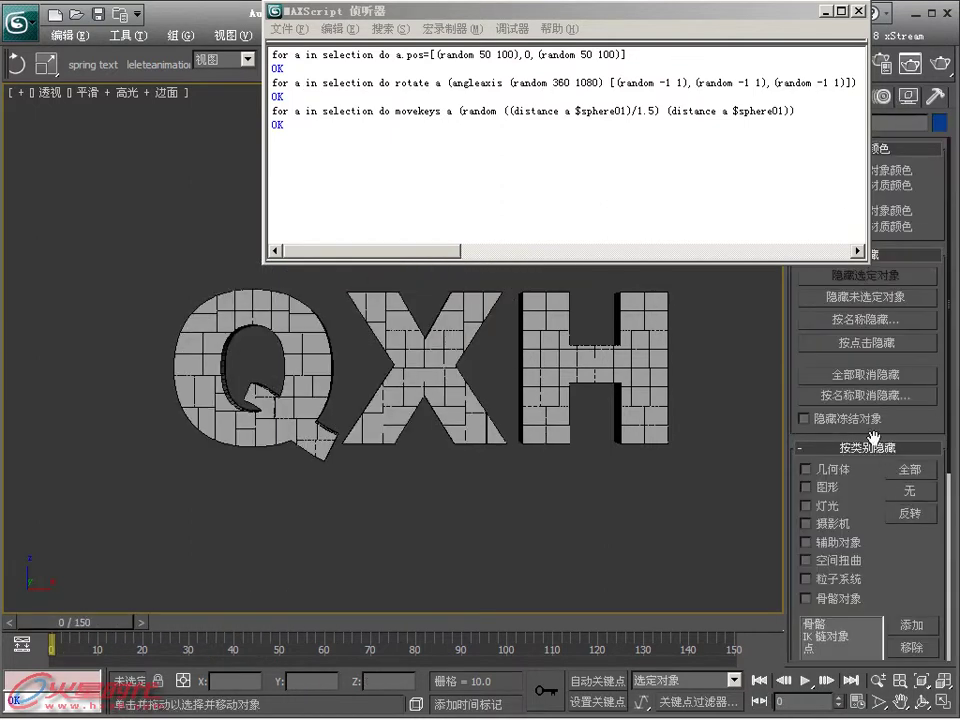
Step: Unhide Plane01, close the MAXScript Listener, and open the Material Editor
drag(216, 98, 288, 103)
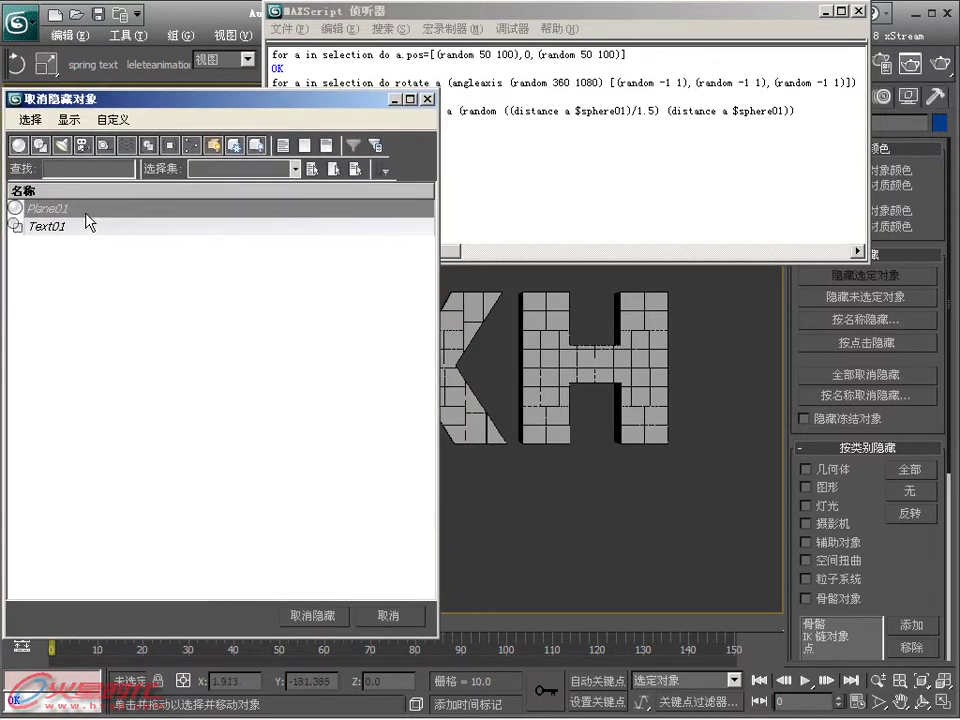
double_click(86, 212)
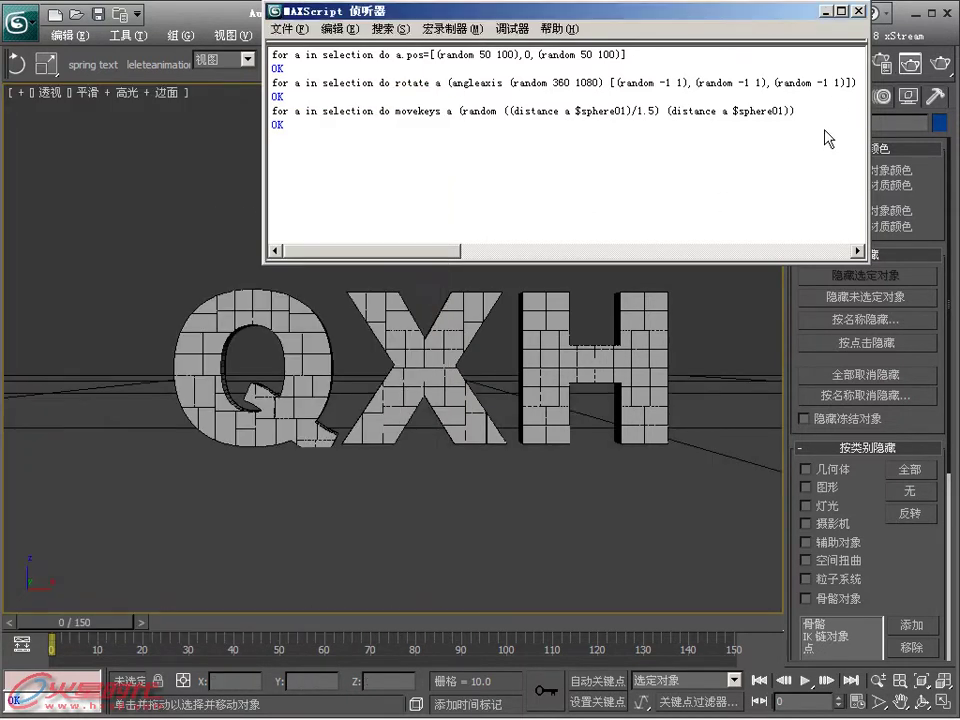
key(F11)
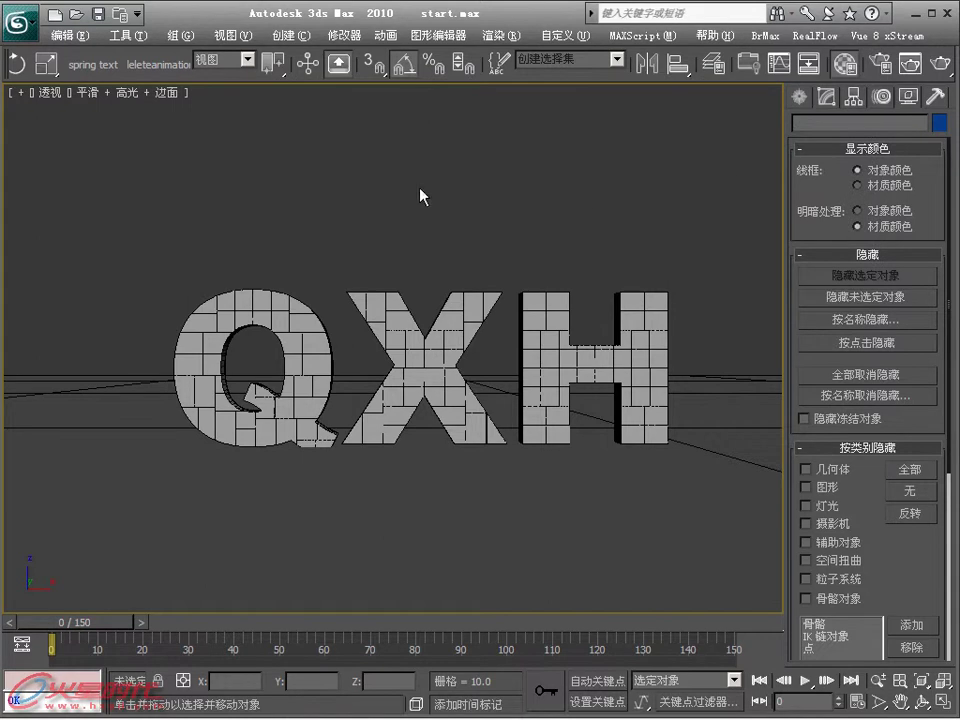
key(m)
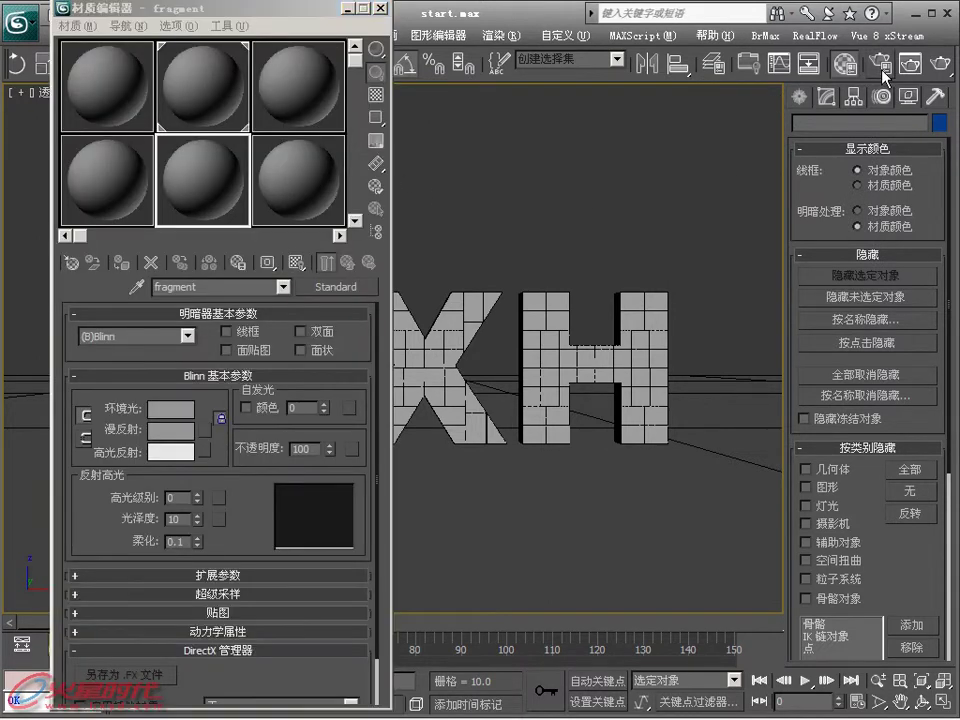
Step: Assign Brazil r/s as the production renderer and set its Luma Server skylight multiplier to 1.2
key(F10)
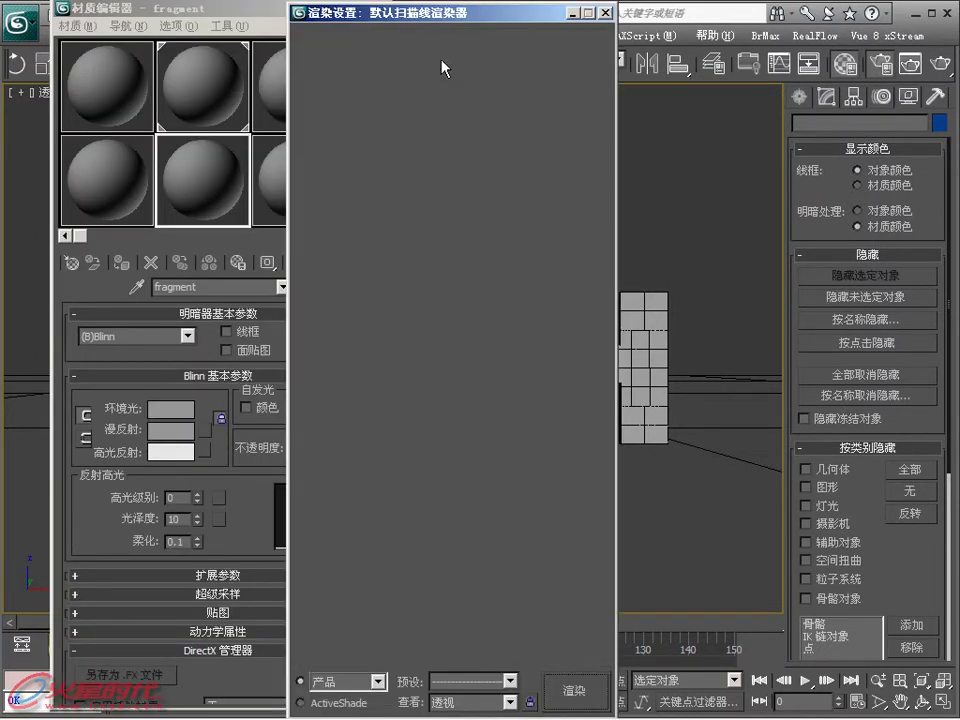
mouse_move(527, 20)
mouse_down()
mouse_move(590, 26)
mouse_move(574, 17)
mouse_up()
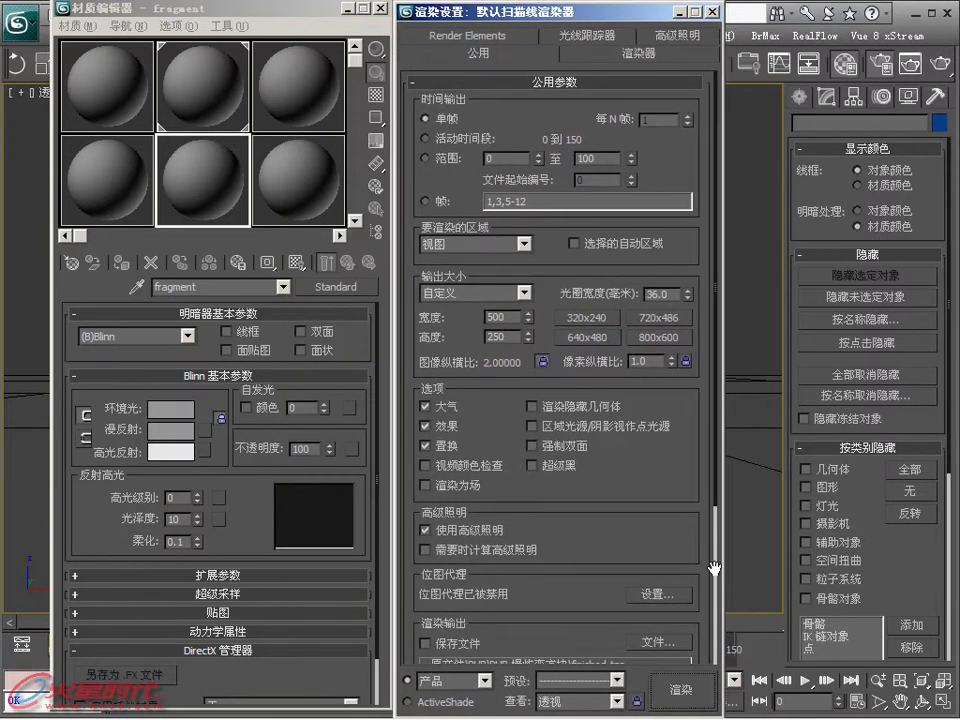
scroll(713, 568, down, 5)
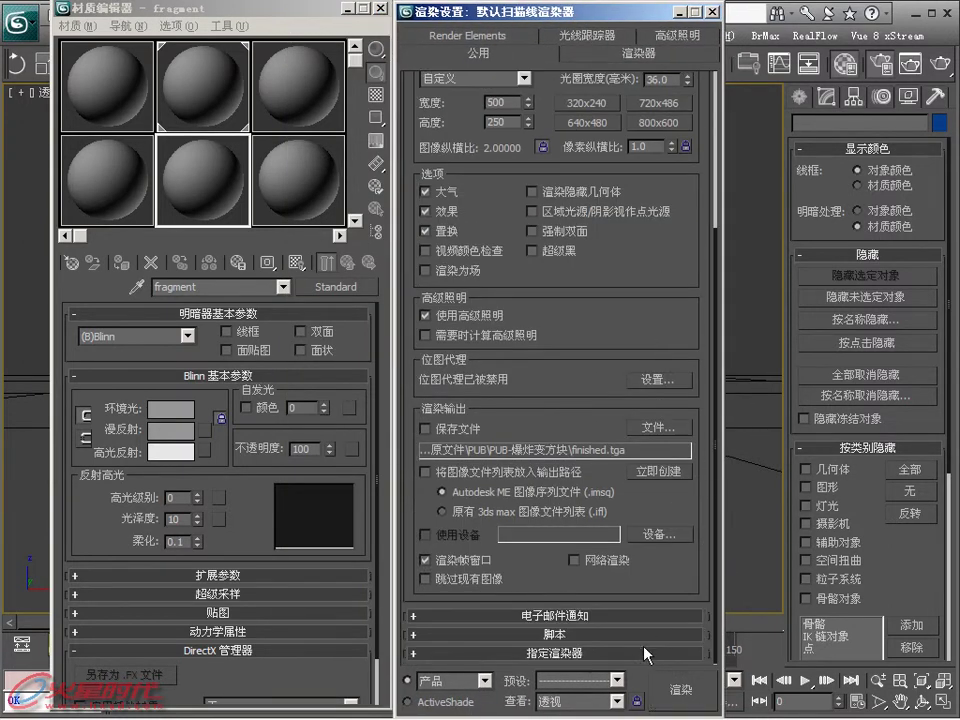
click(650, 652)
double_click(470, 221)
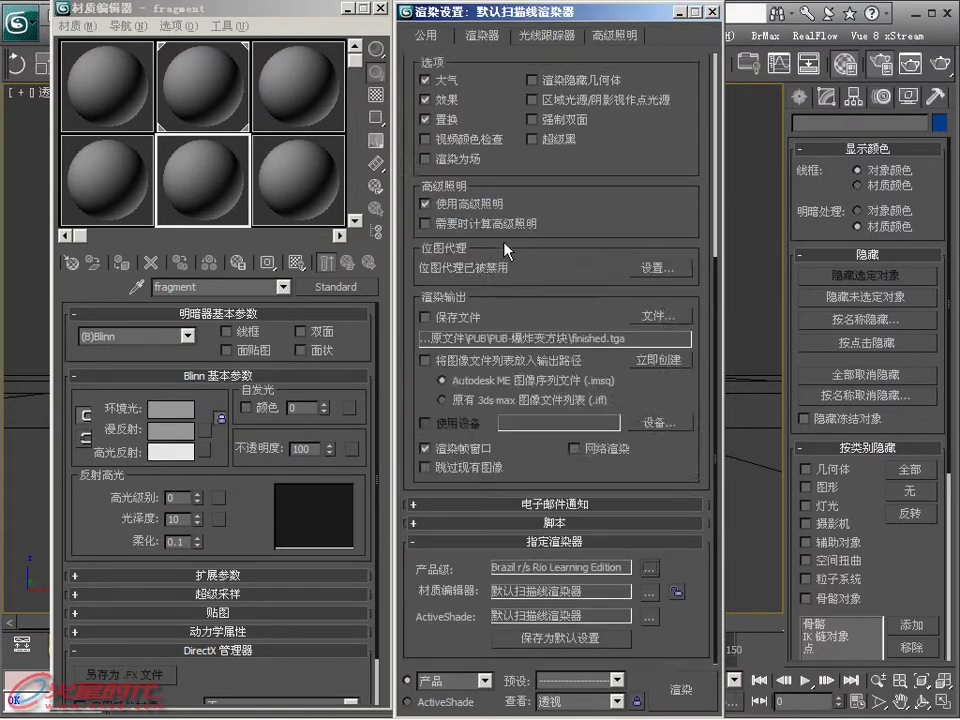
click(483, 35)
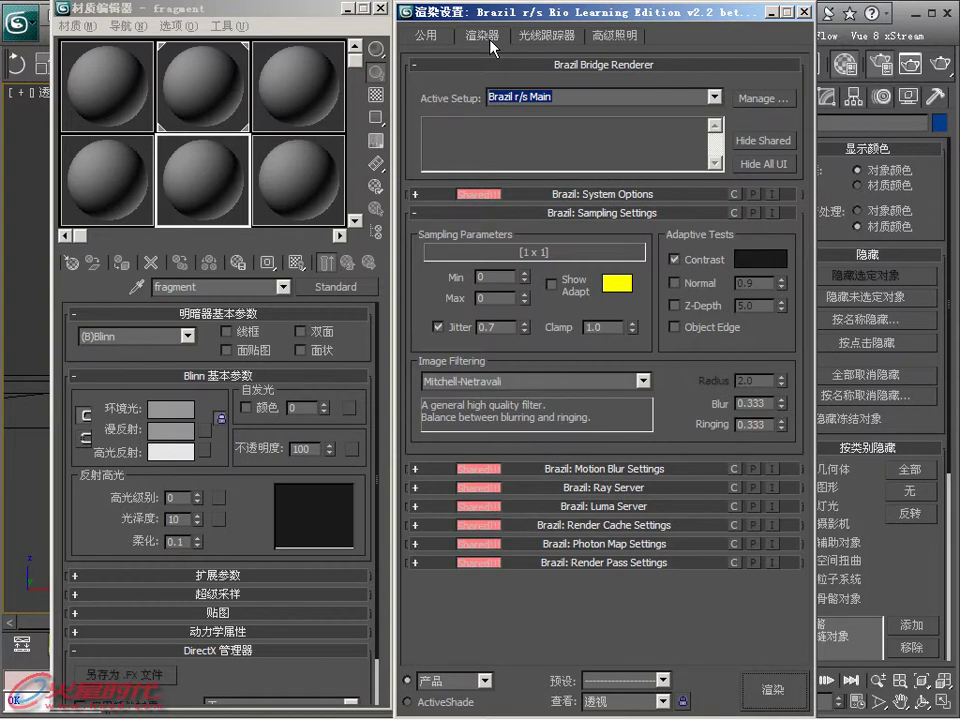
click(672, 507)
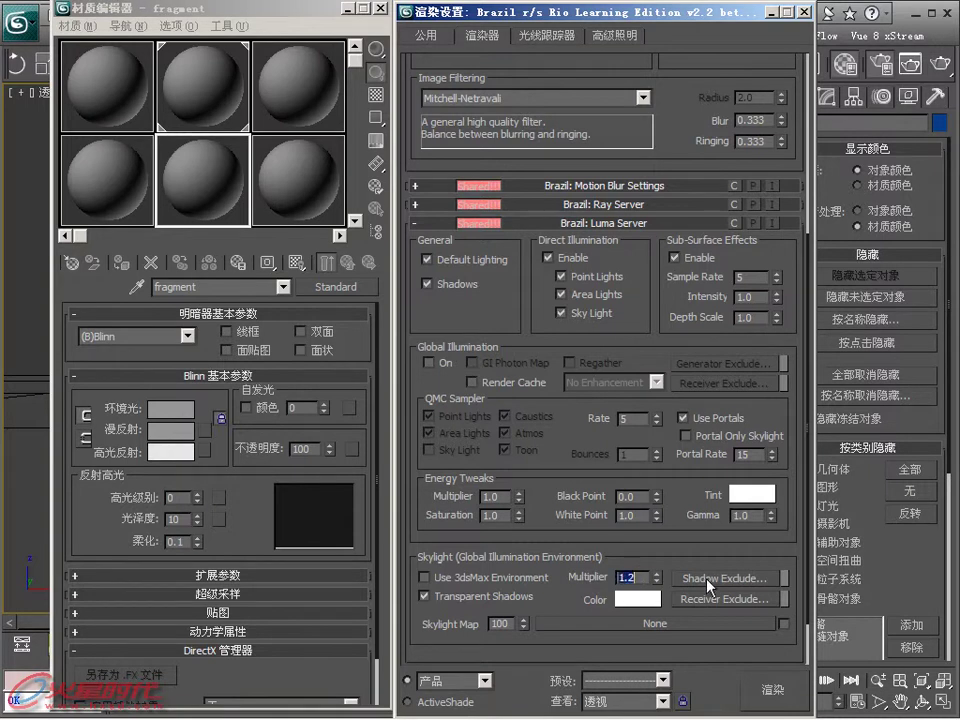
click(630, 416)
drag(619, 437, 474, 57)
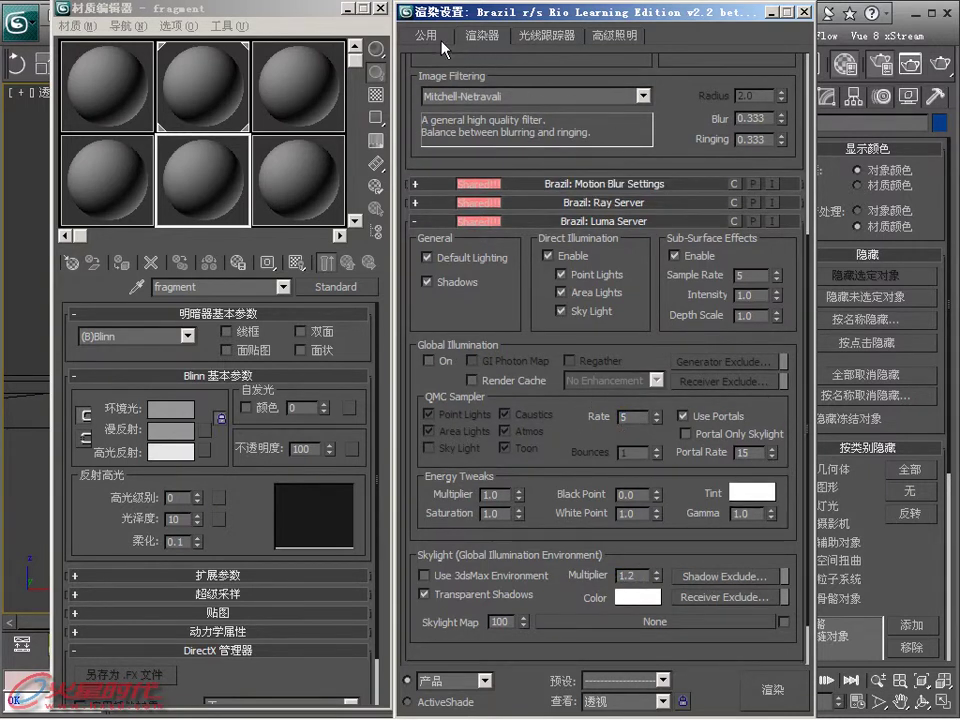
click(441, 42)
drag(714, 60, 729, 305)
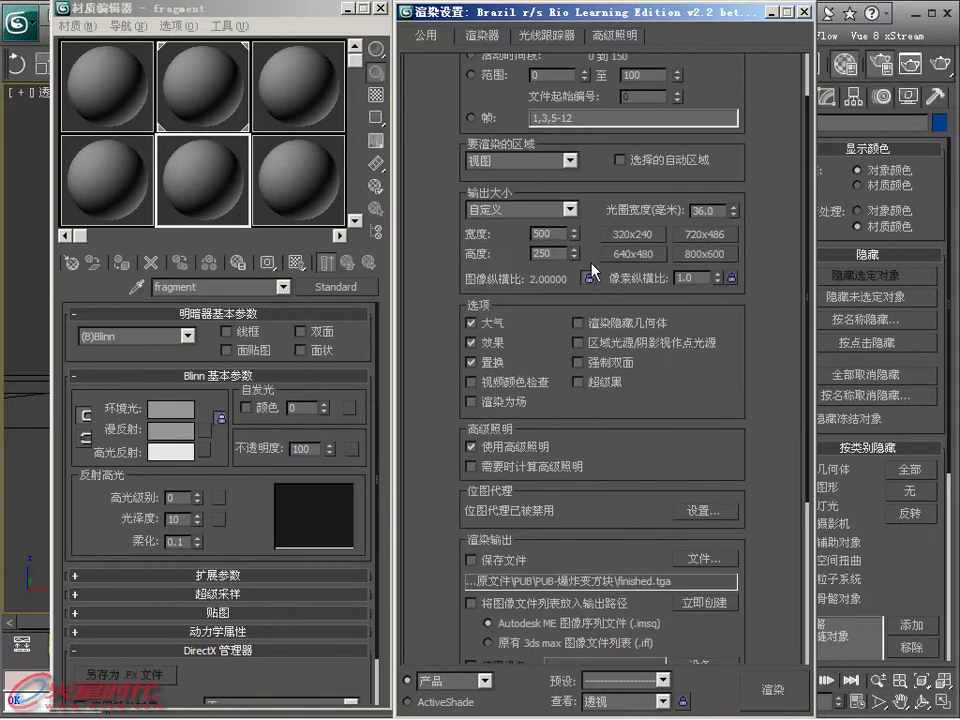
Step: Minimize Render Setup and turn on Show Safe Frame in the Perspective viewport
click(770, 12)
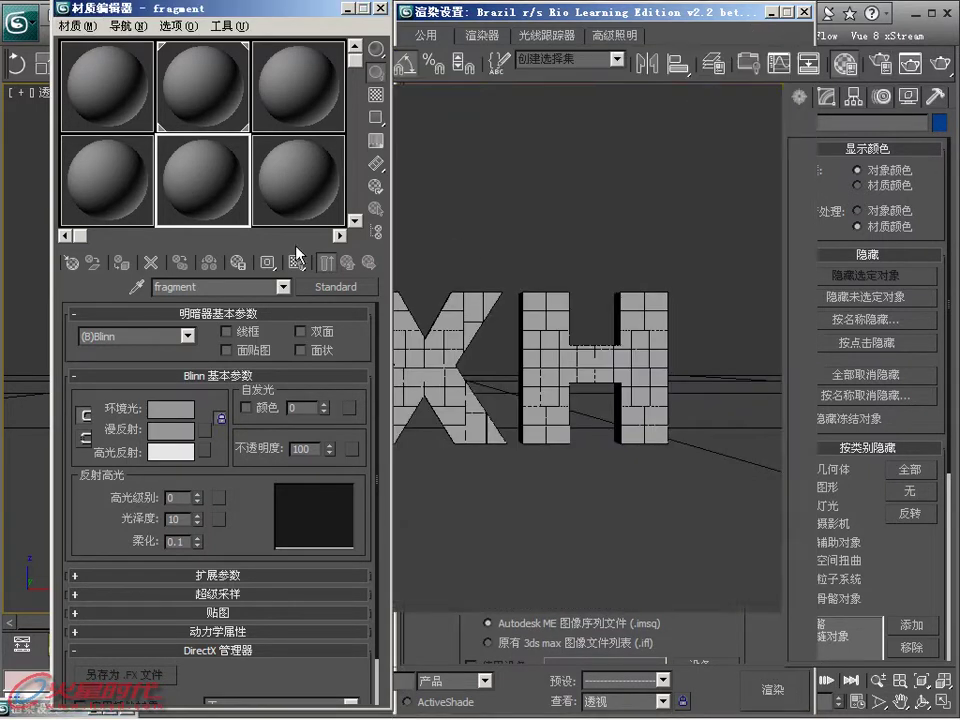
click(43, 92)
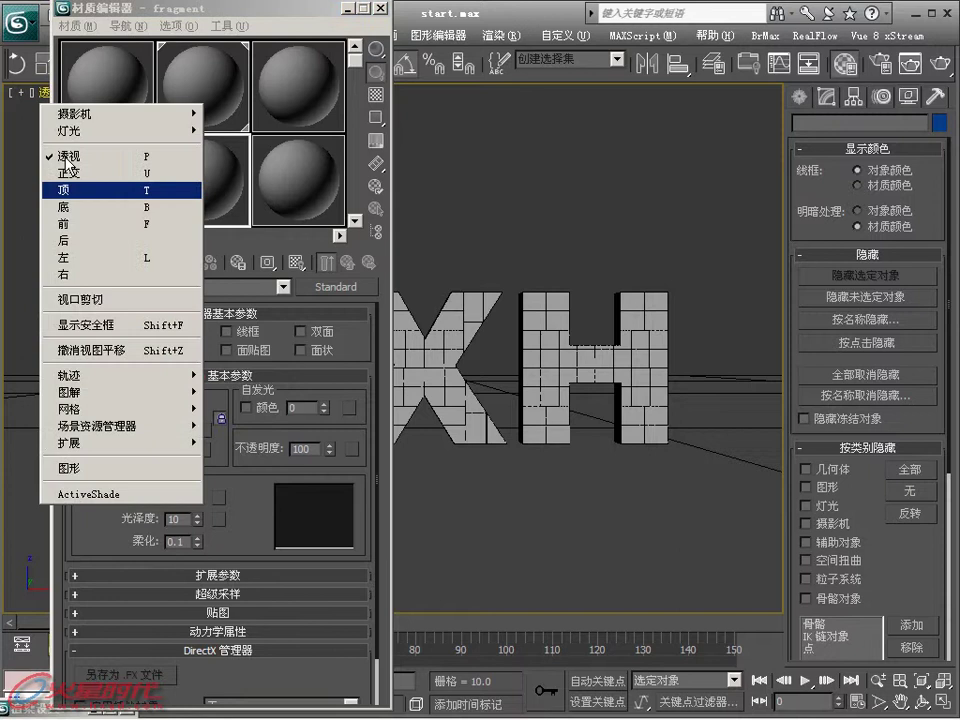
click(113, 325)
Step: Scrub through the shattering letters and select the ground material slot in the Material Editor
mouse_move(316, 9)
mouse_down()
mouse_move(700, 448)
mouse_move(752, 485)
mouse_up()
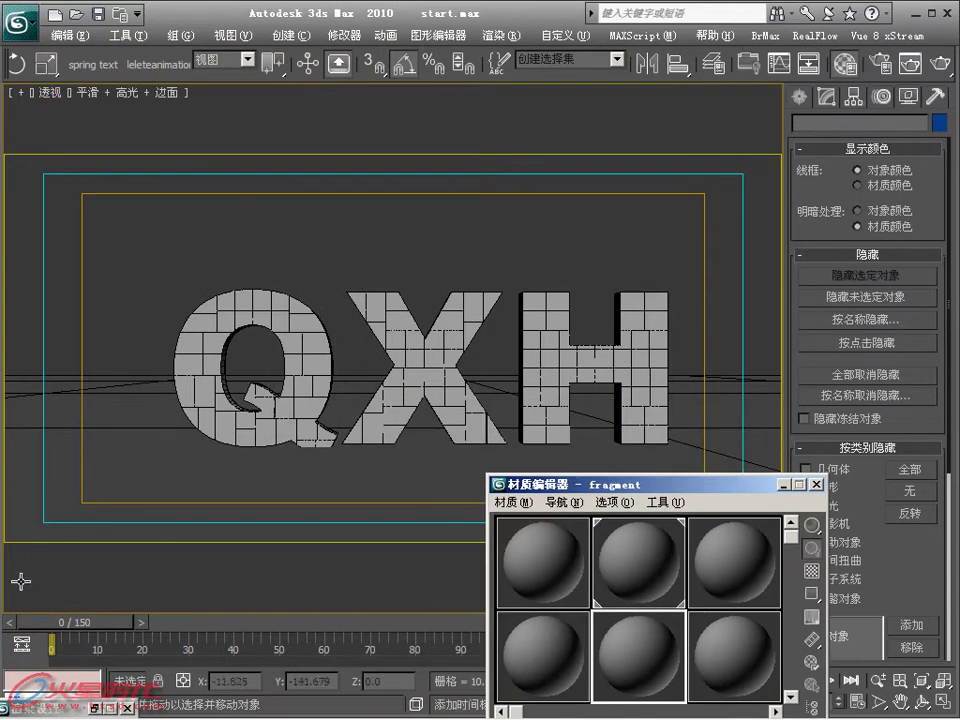
drag(86, 634, 623, 600)
mouse_move(468, 607)
mouse_down()
mouse_move(295, 592)
mouse_move(283, 600)
mouse_up()
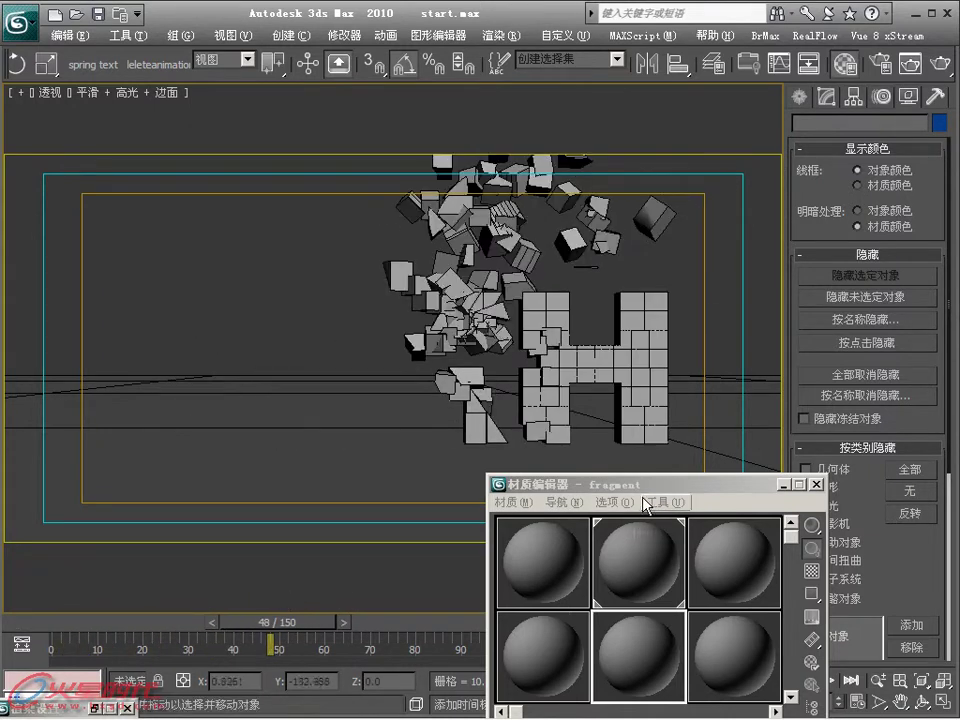
drag(658, 493, 172, 18)
click(146, 73)
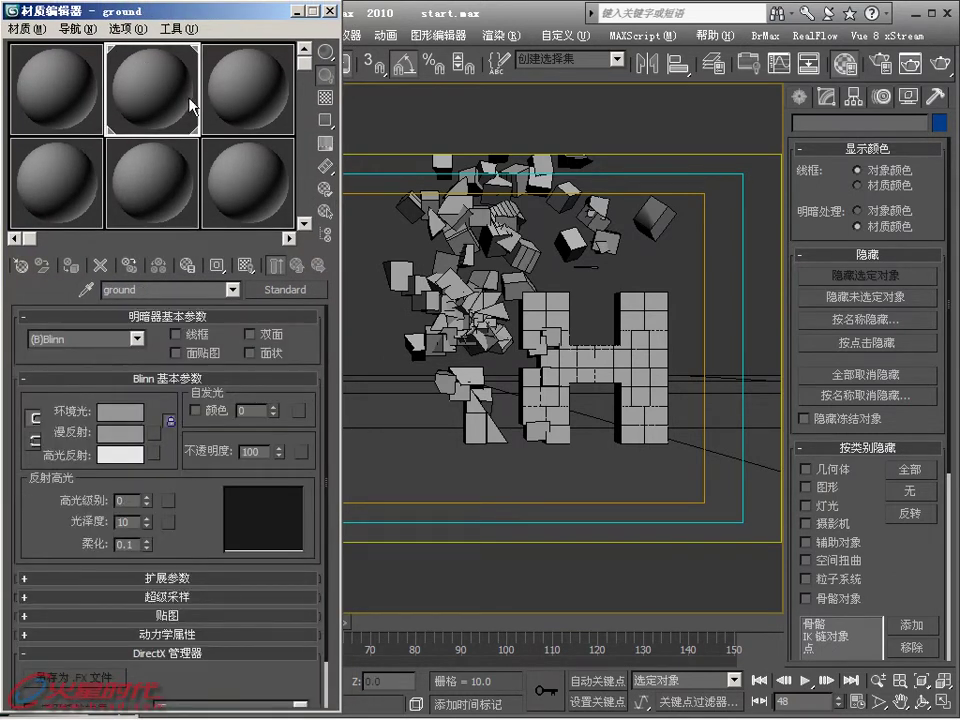
Step: Convert the ground material from Standard to a Matte/Shadow material
click(290, 290)
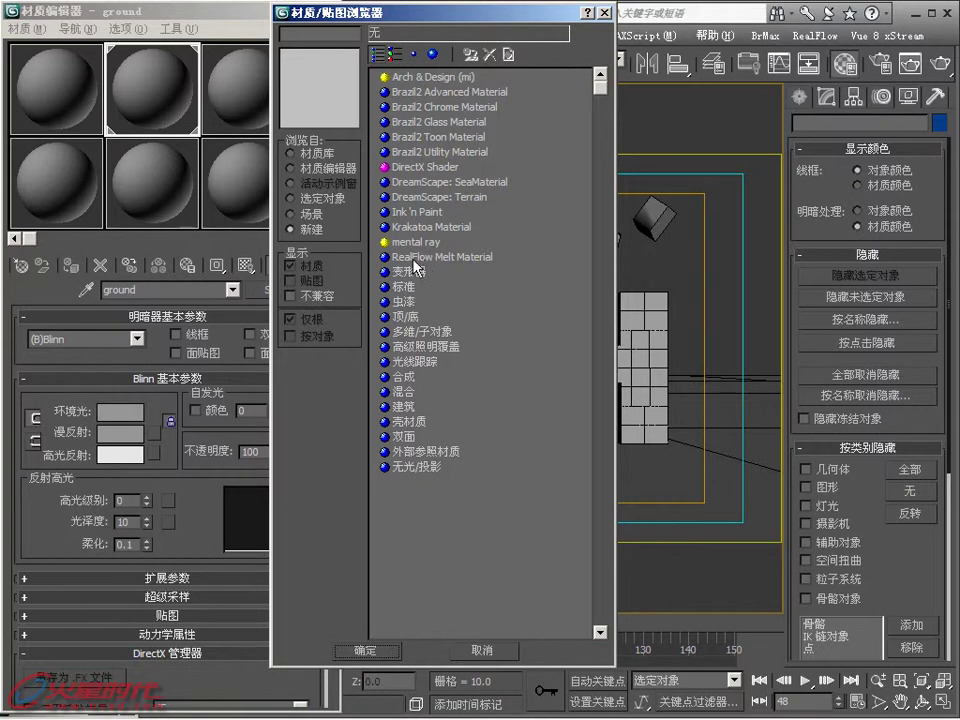
double_click(403, 466)
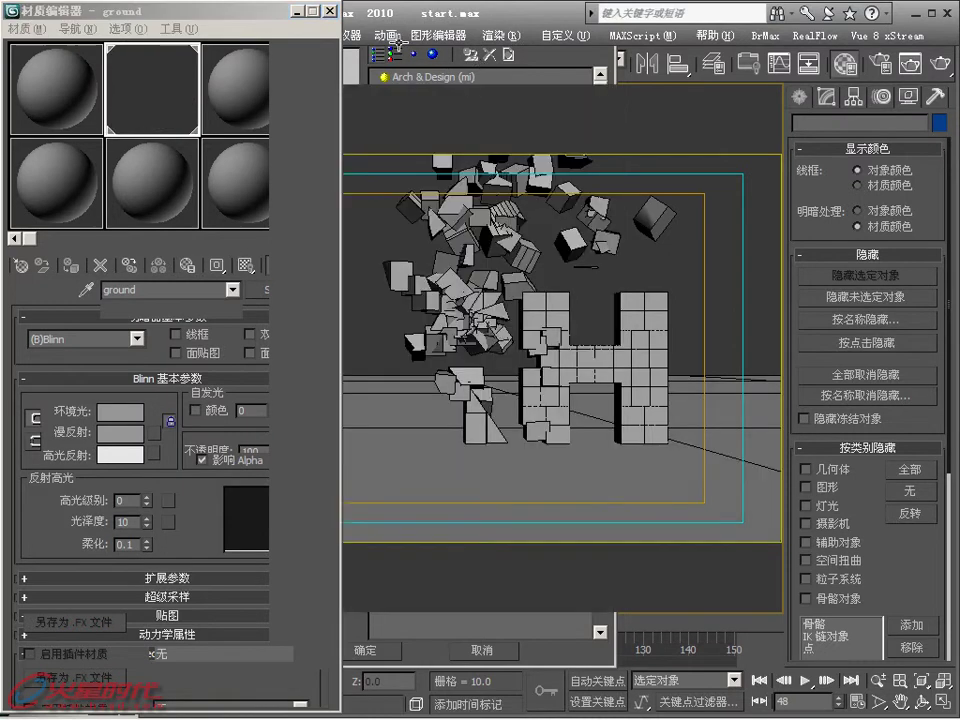
click(388, 36)
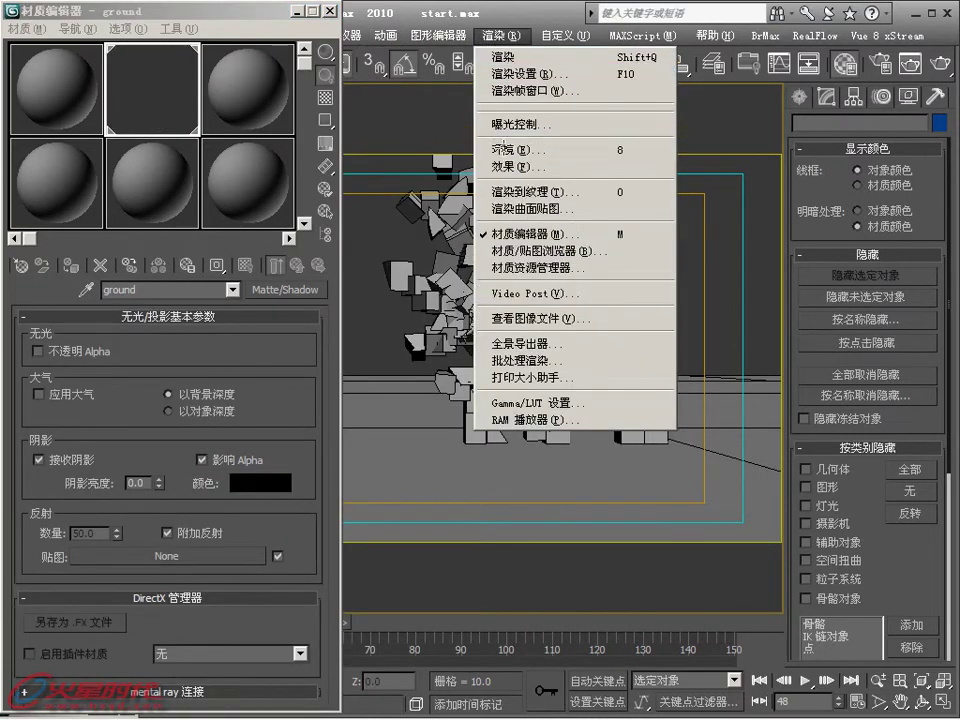
Step: Change the environment background colour from black to light blue-grey (RGB 116, 141, 191)
click(503, 150)
click(48, 117)
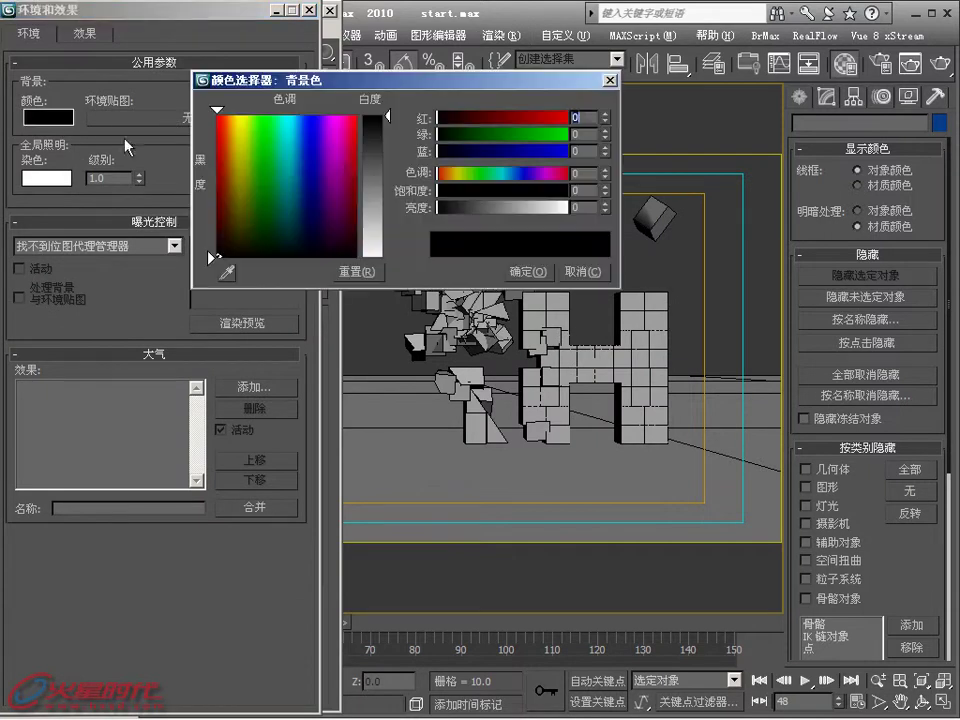
click(298, 184)
click(377, 186)
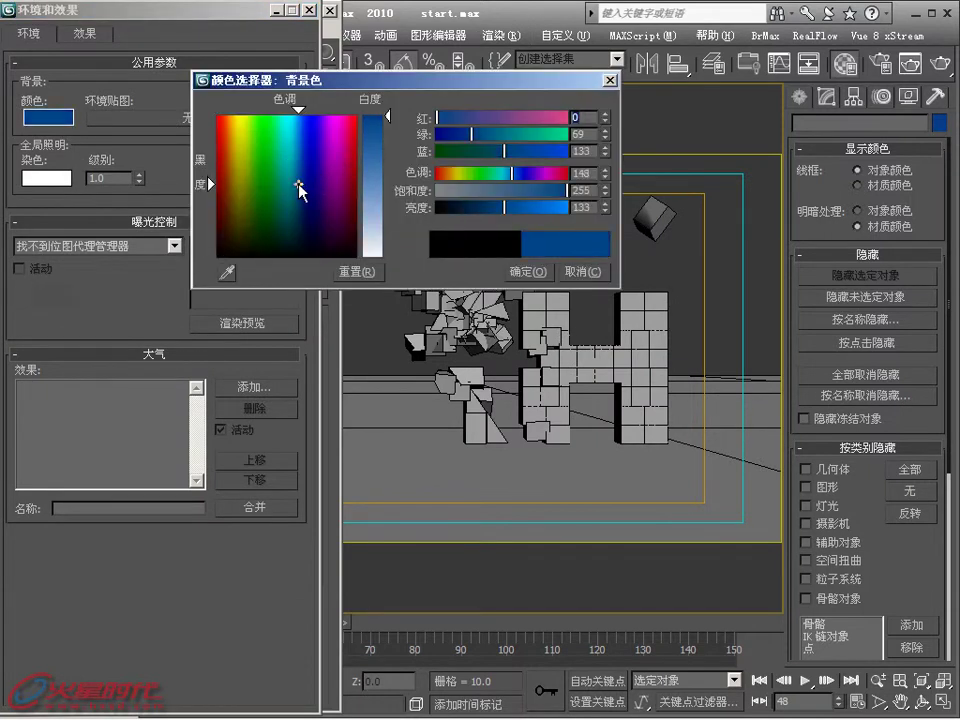
drag(298, 184, 303, 181)
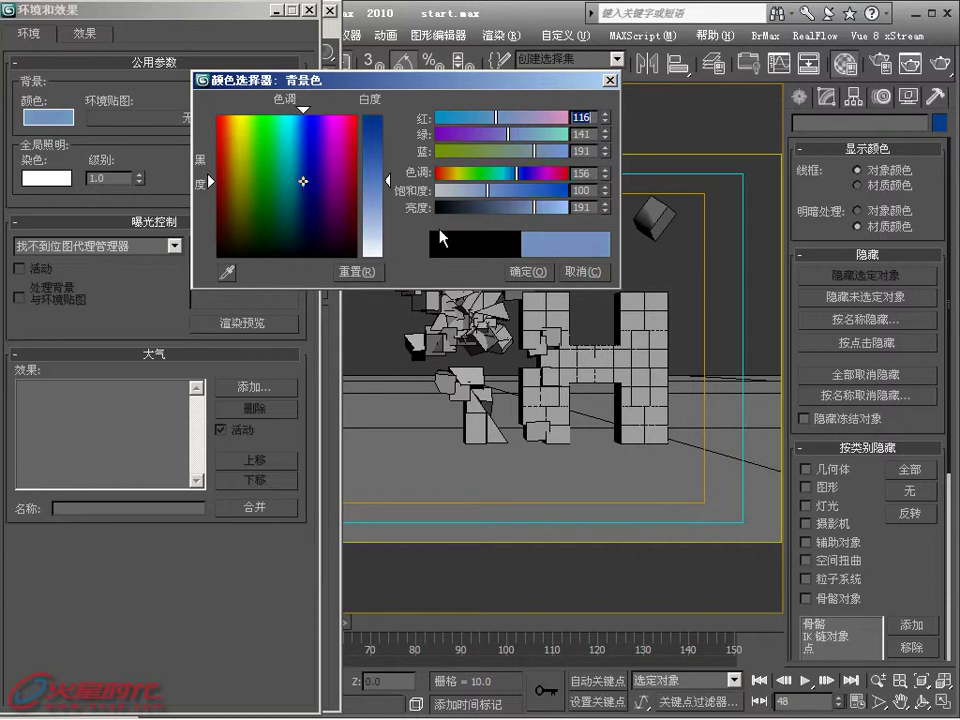
click(520, 271)
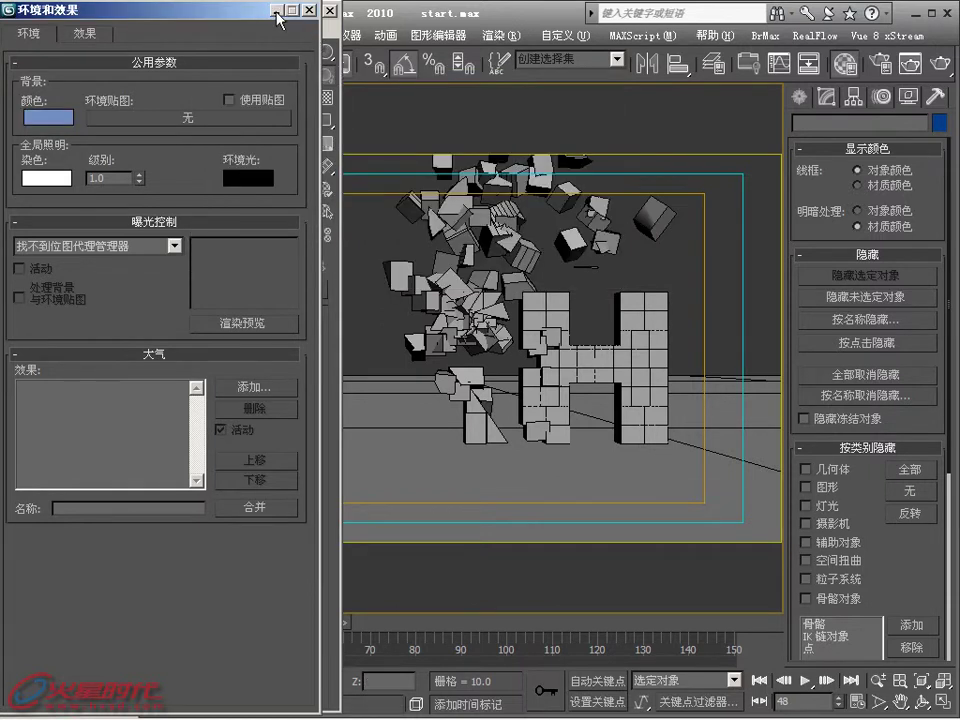
key(m)
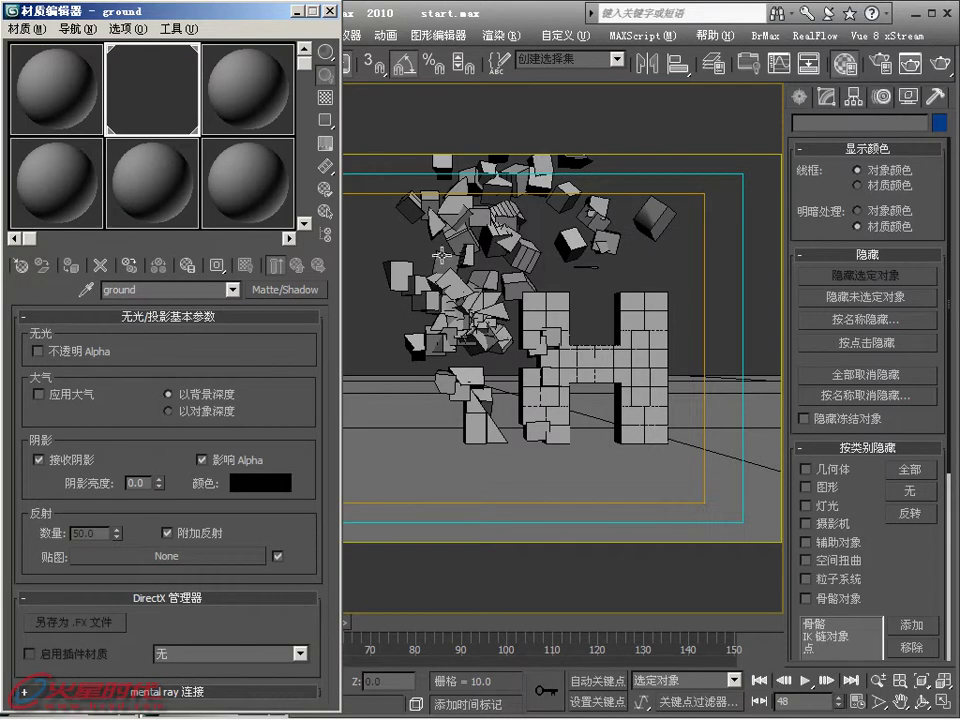
Step: Minimize the Material Editor, select all 126 Text01 fragments by name, then restore the editor
click(585, 274)
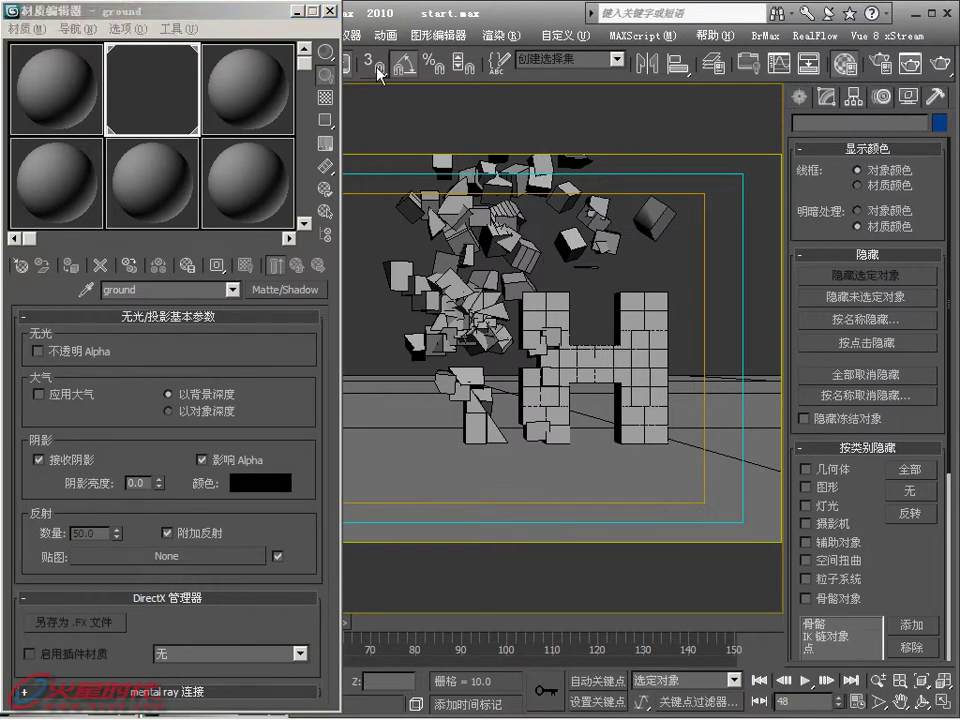
click(302, 12)
click(302, 12)
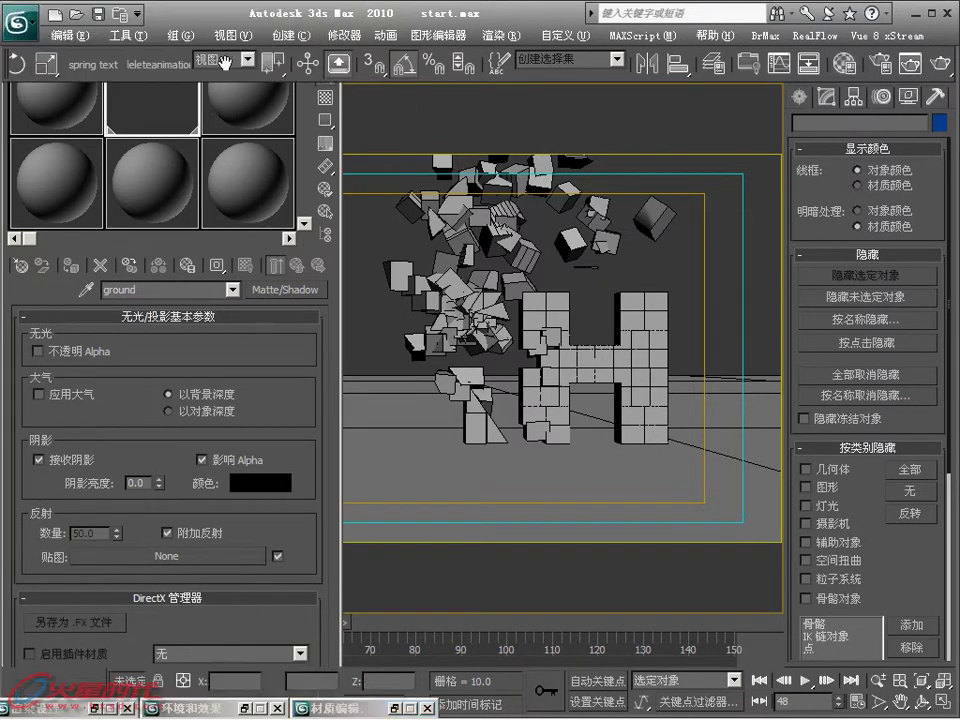
drag(214, 70, 351, 72)
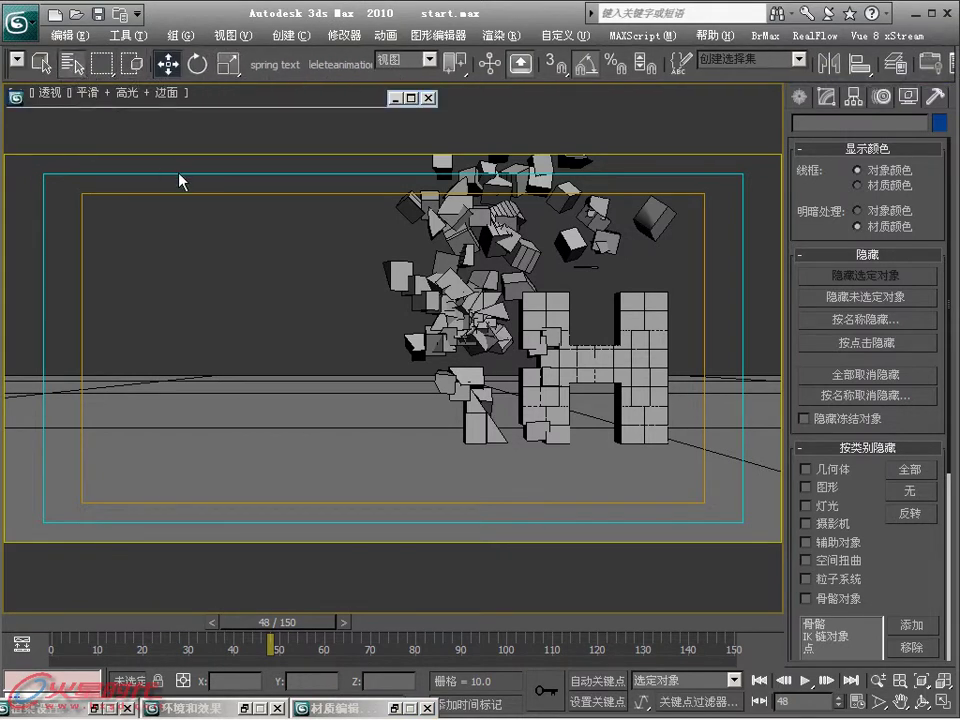
key(h)
mouse_move(77, 221)
mouse_down()
mouse_move(188, 600)
mouse_move(208, 628)
mouse_up()
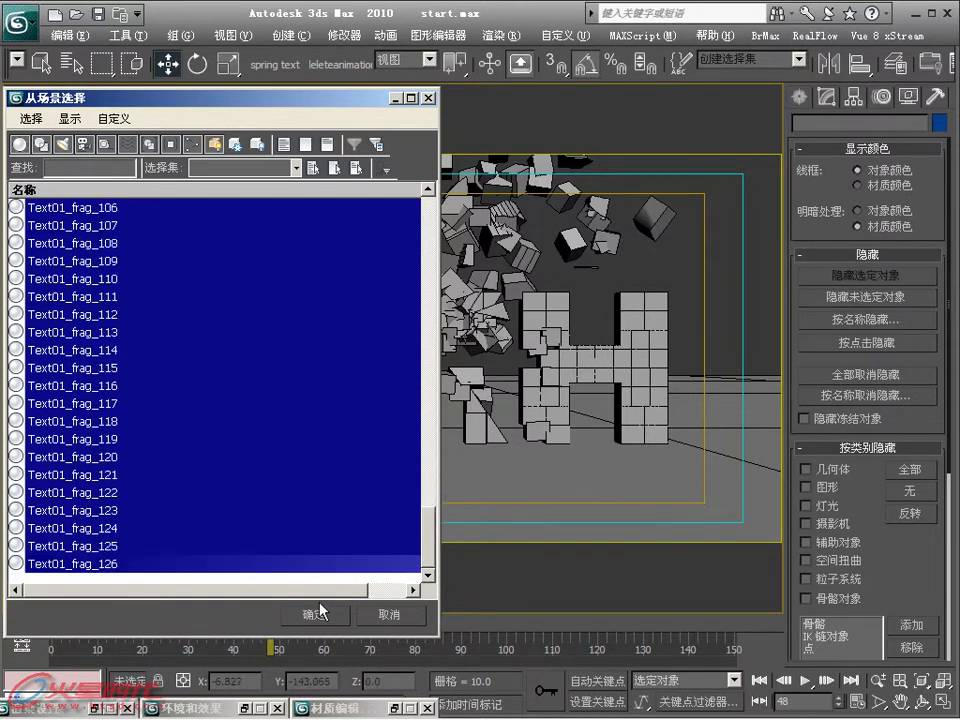
click(323, 608)
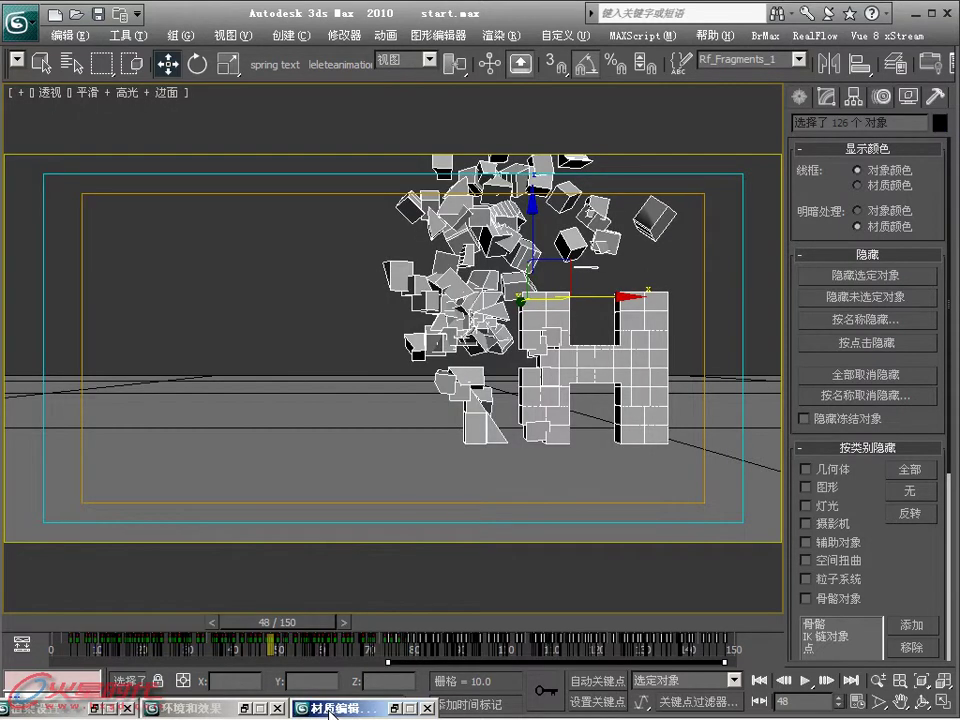
click(333, 712)
Step: Assign the fragment material to the selected pieces and change its type to Brazil2 Advanced Material
click(184, 200)
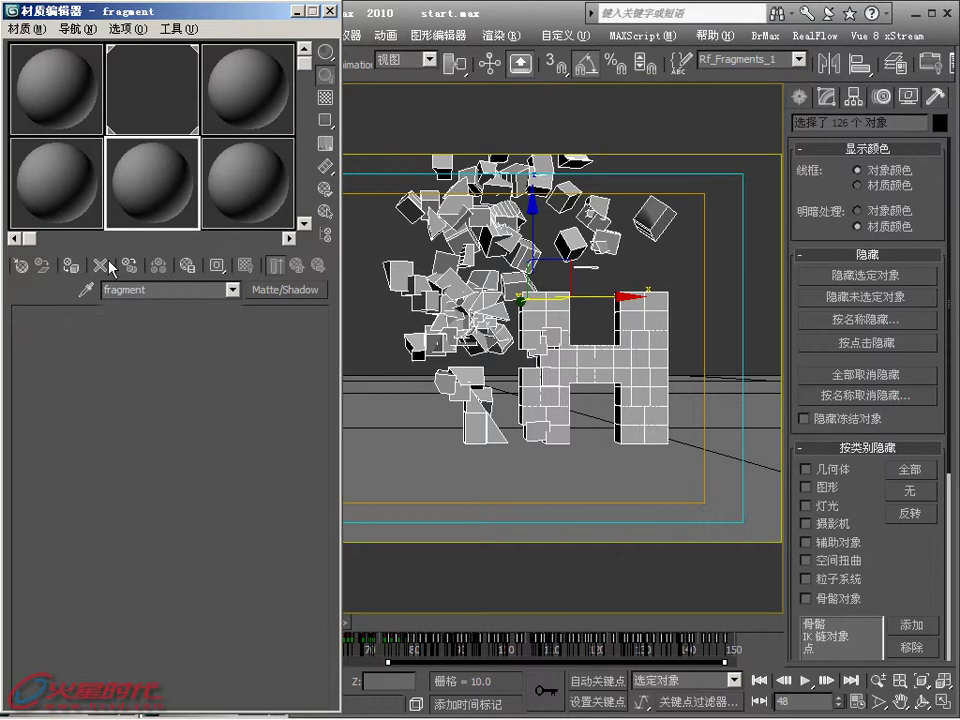
click(71, 268)
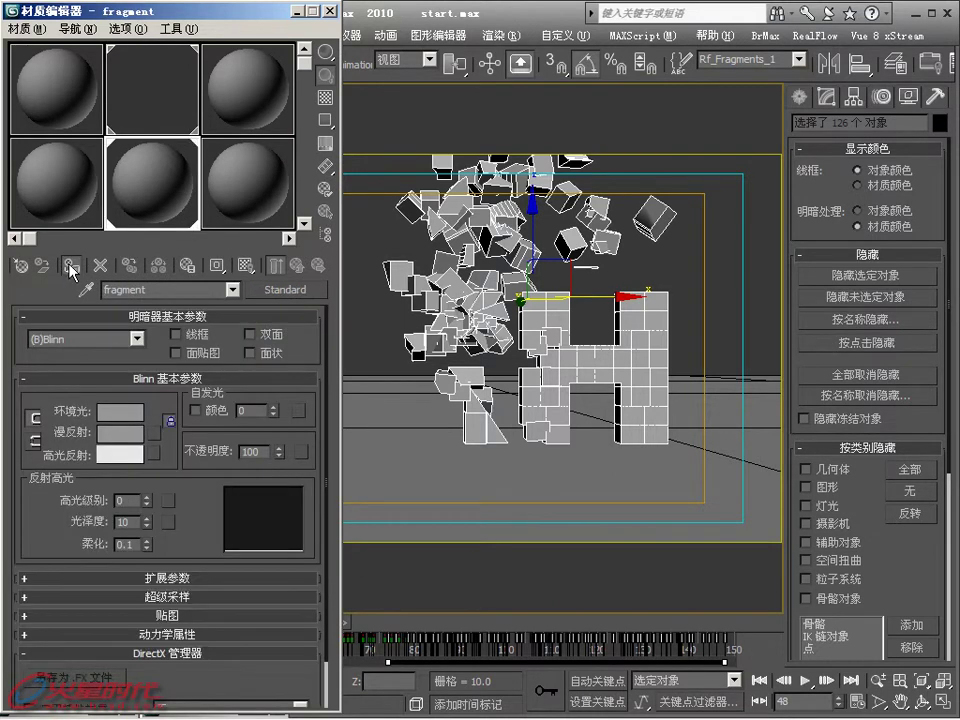
click(285, 289)
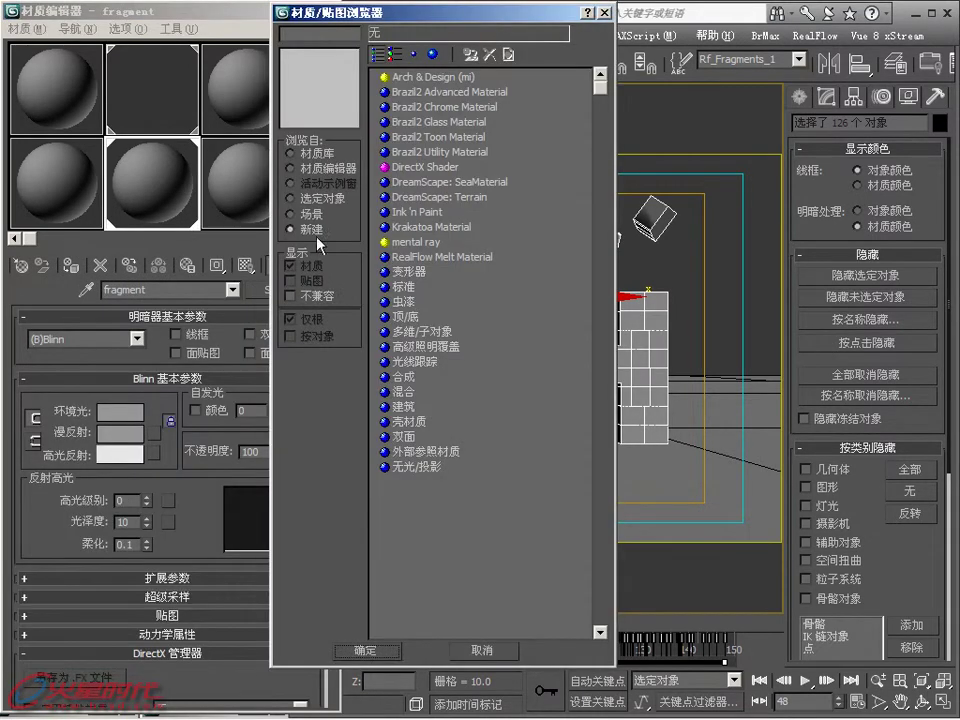
drag(474, 28, 542, 28)
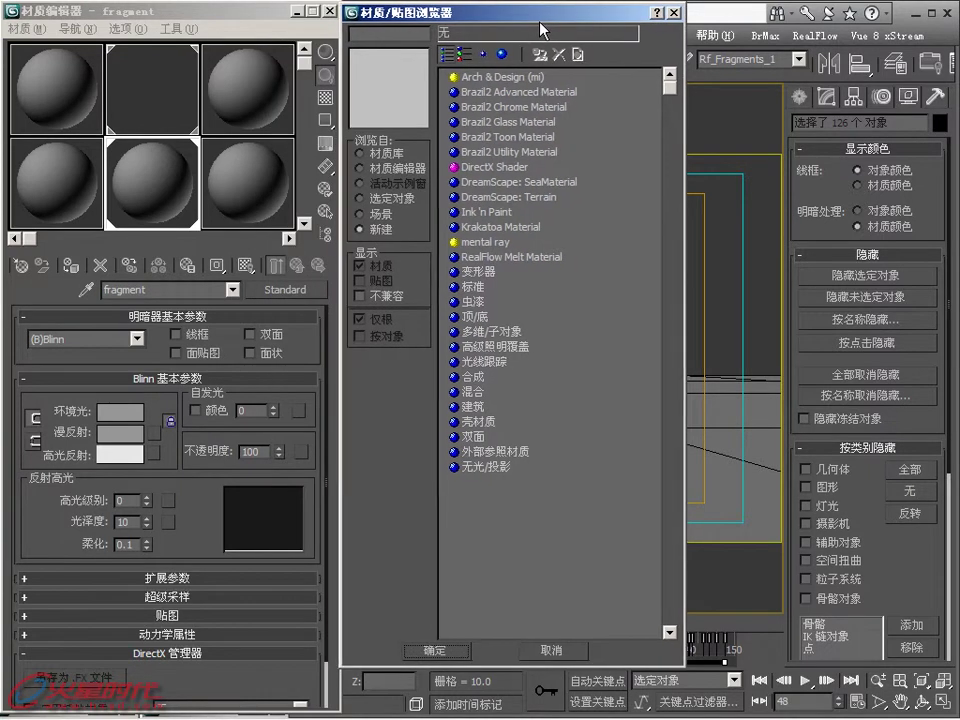
click(503, 92)
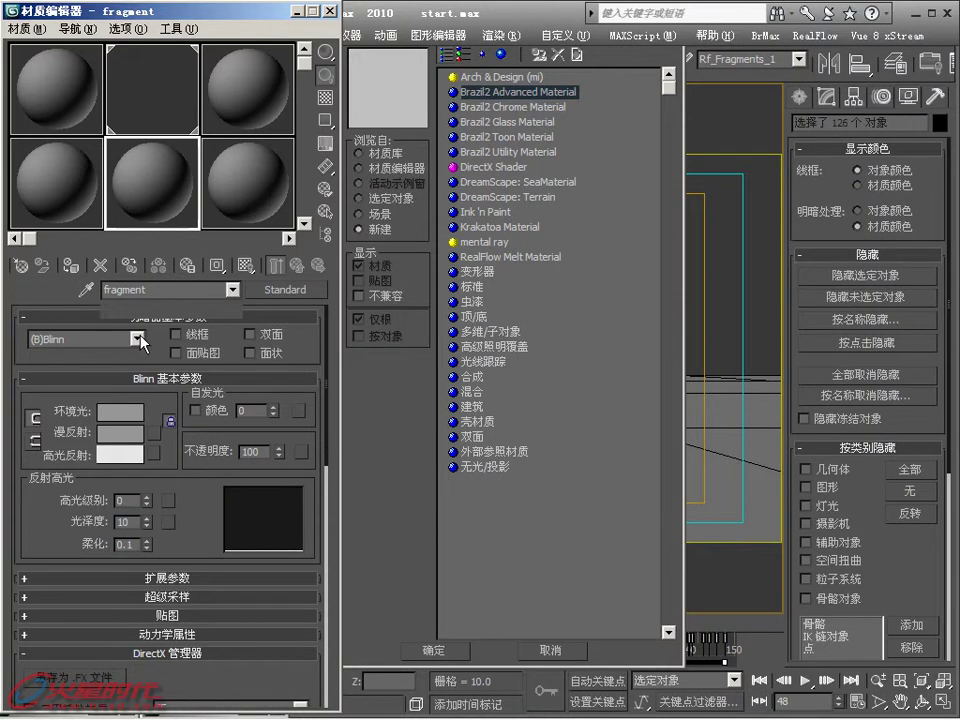
key(Return)
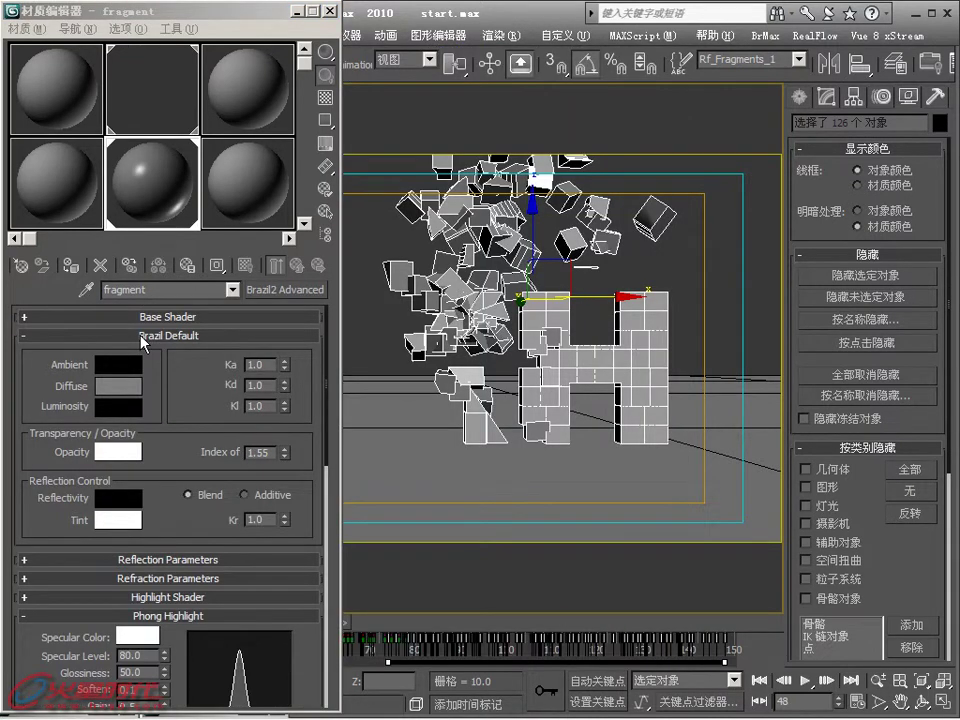
Step: Set the fragment material's base shader to Car Paint with a blue-grey diffuse colour
click(145, 318)
click(154, 351)
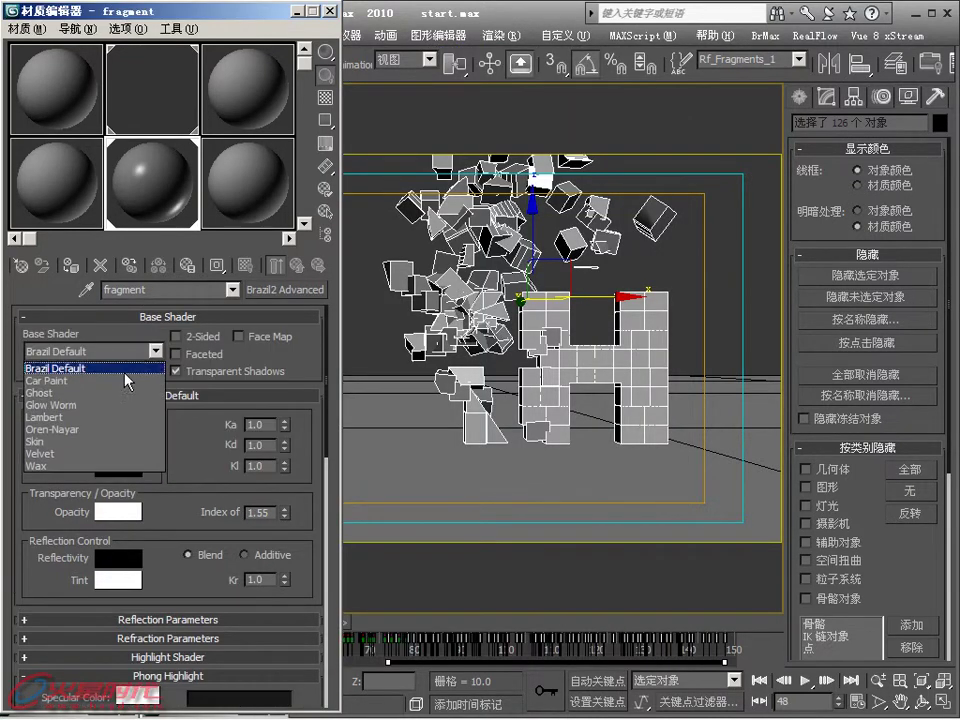
click(80, 375)
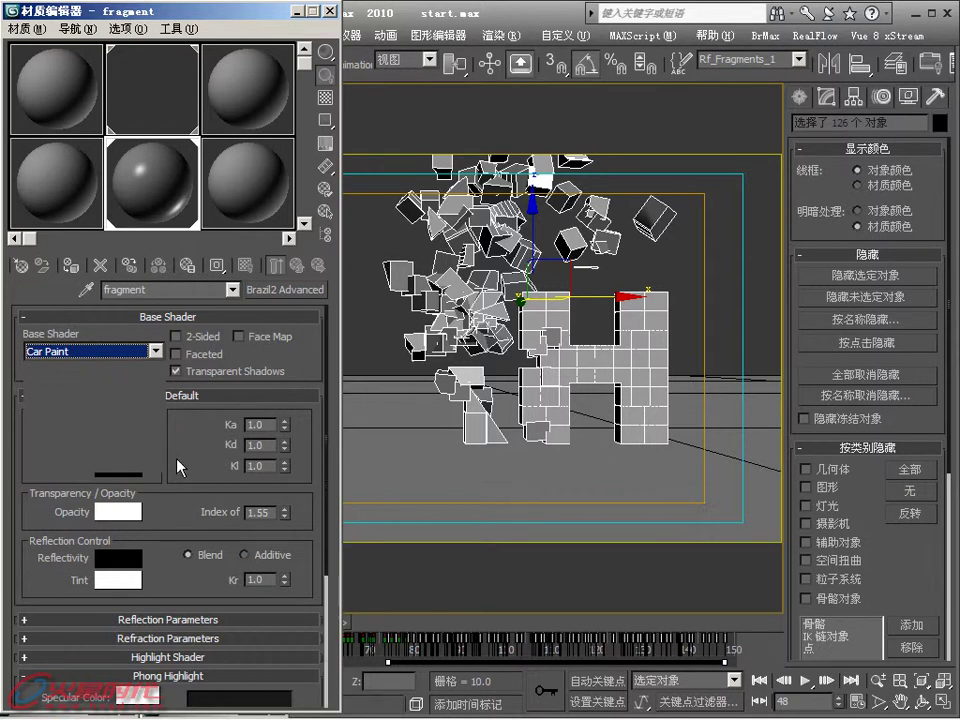
click(120, 425)
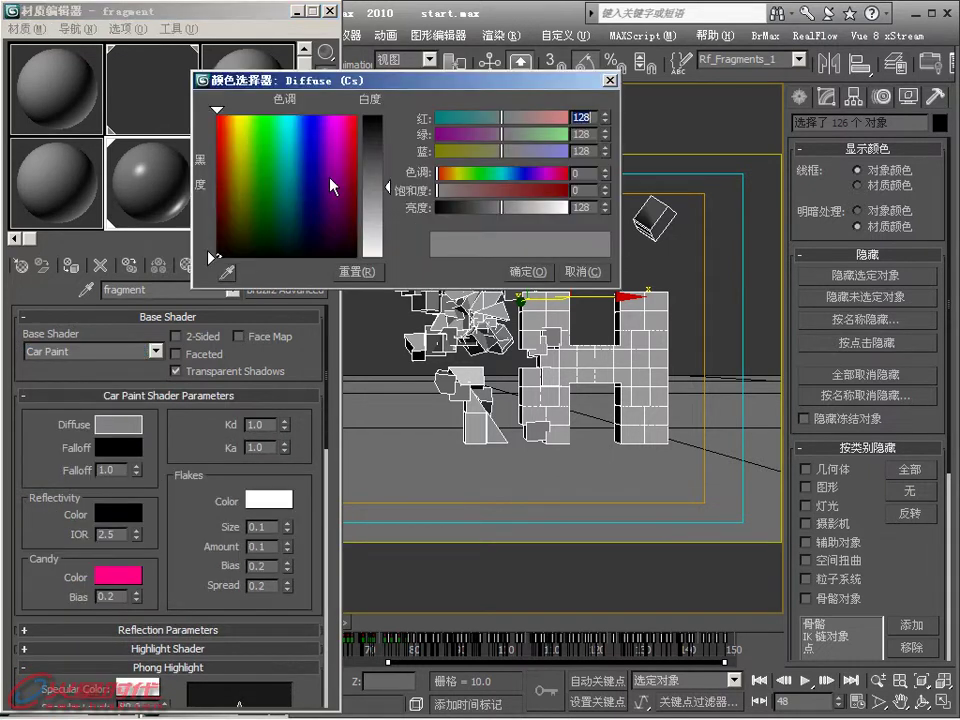
click(297, 188)
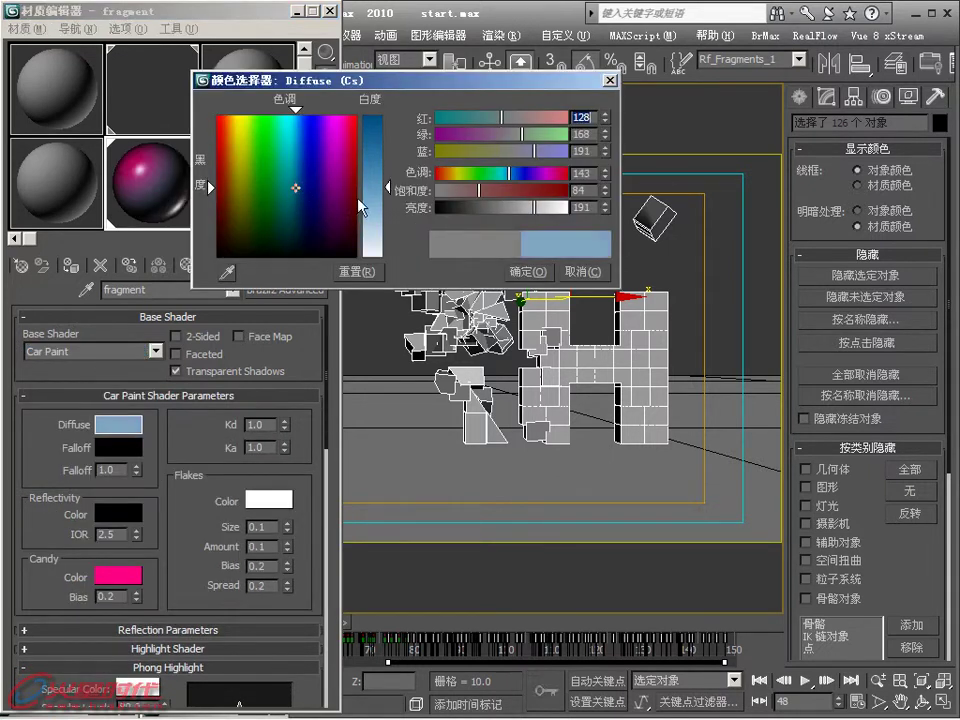
drag(535, 207, 513, 207)
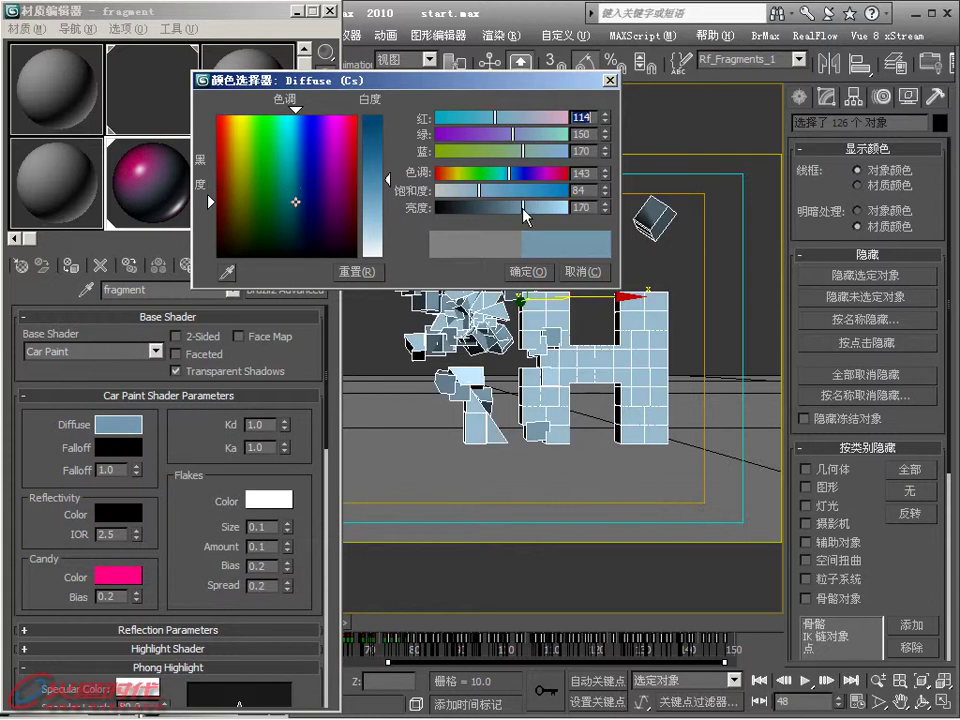
click(299, 208)
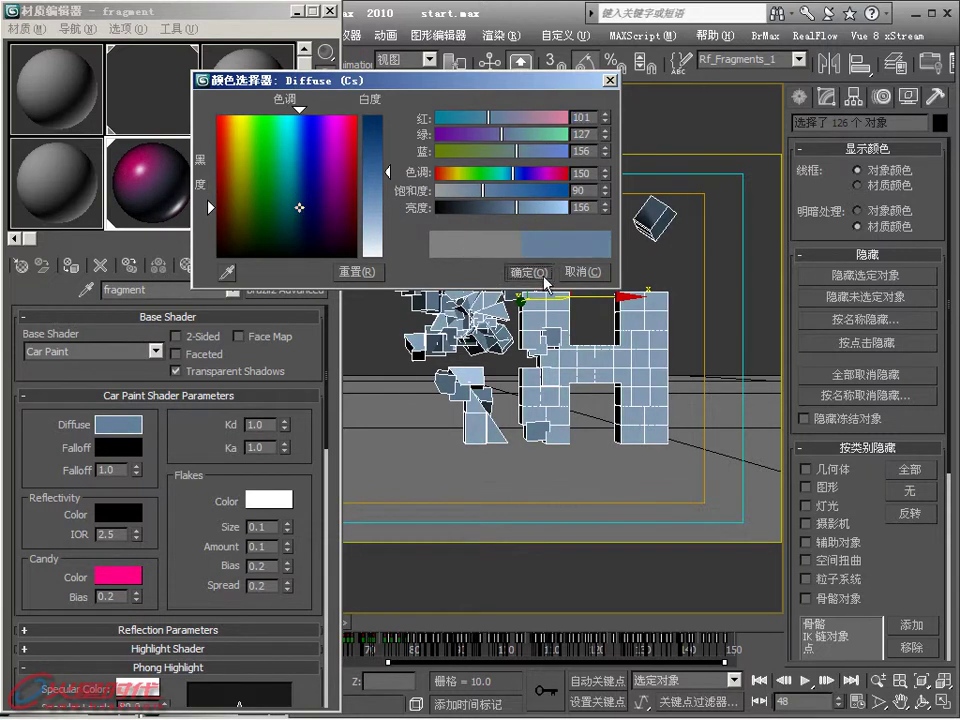
click(527, 271)
Step: Copy the diffuse blue to Candy Color, make Reflectivity white, and set Flakes Amount to 0.0
drag(120, 433, 118, 447)
click(167, 364)
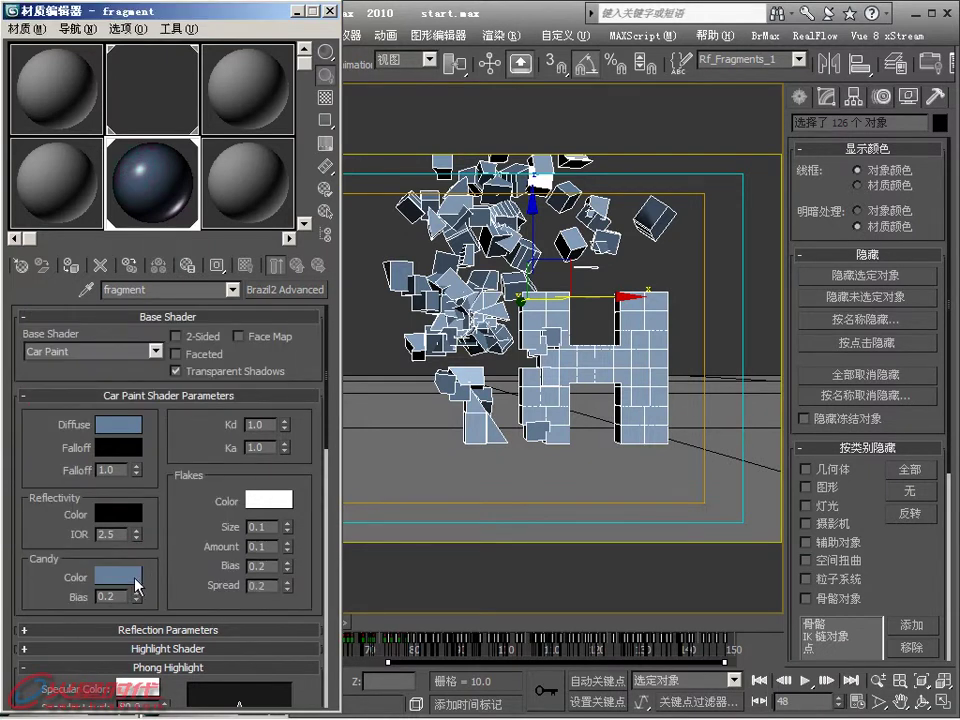
click(137, 580)
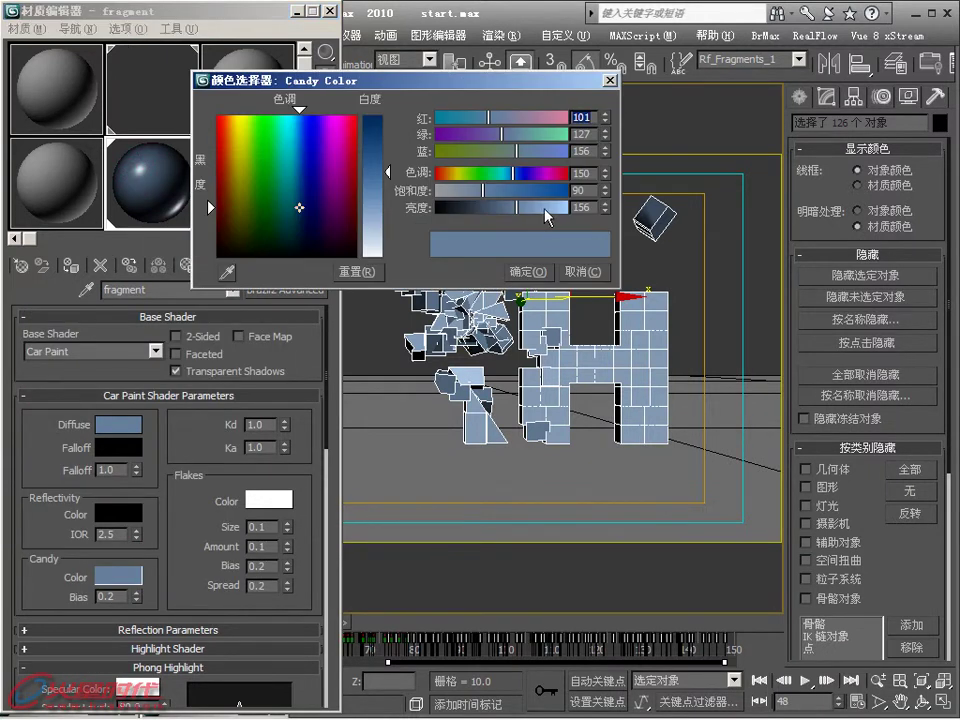
click(527, 271)
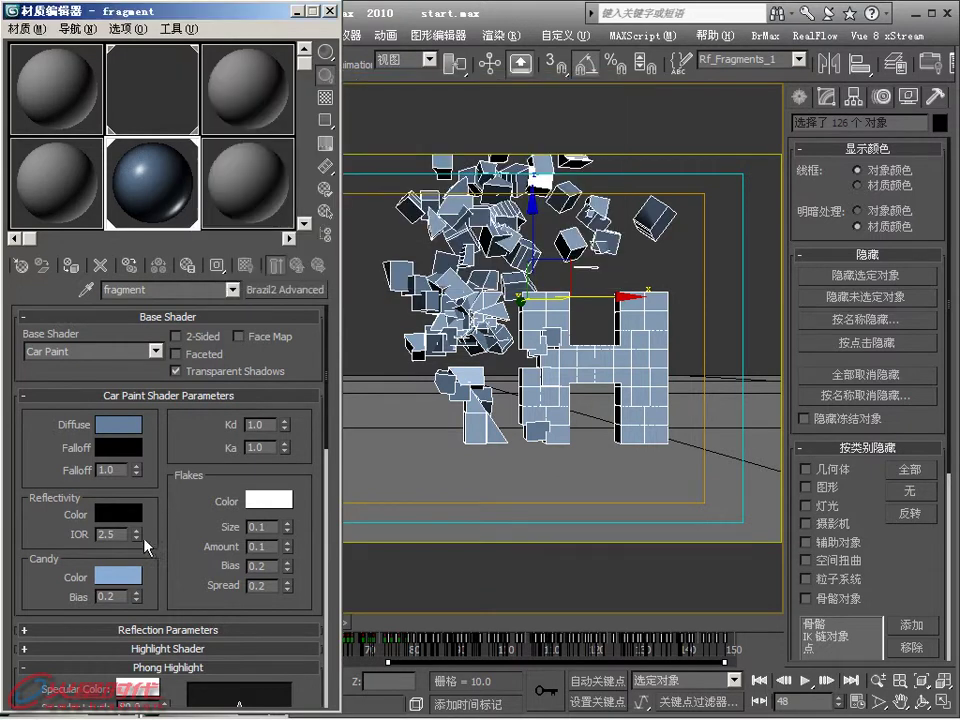
click(120, 512)
drag(437, 207, 568, 207)
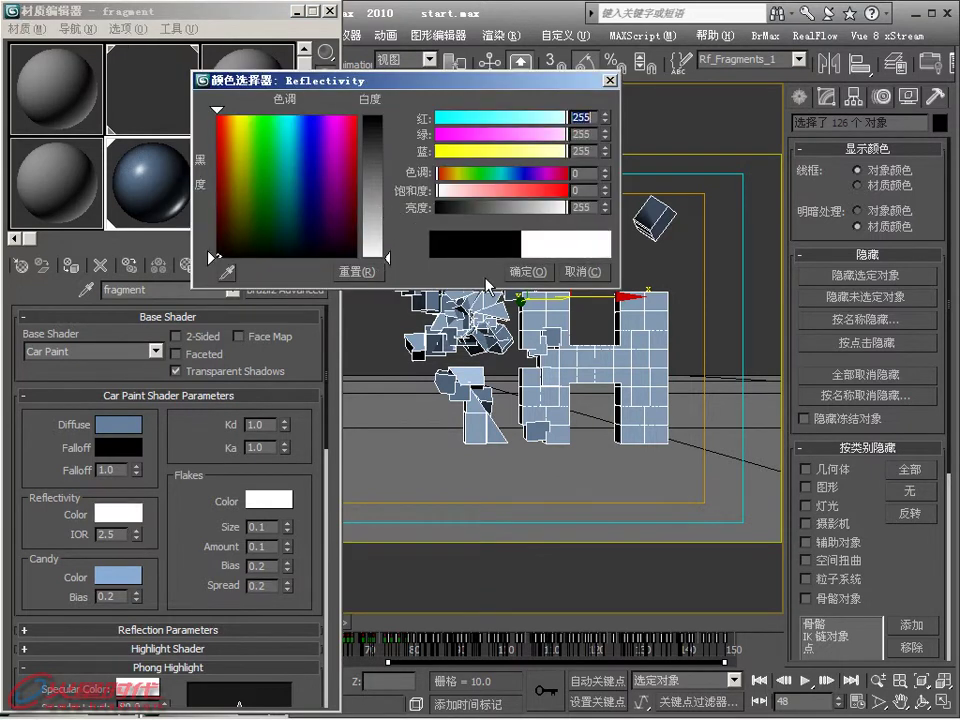
click(520, 274)
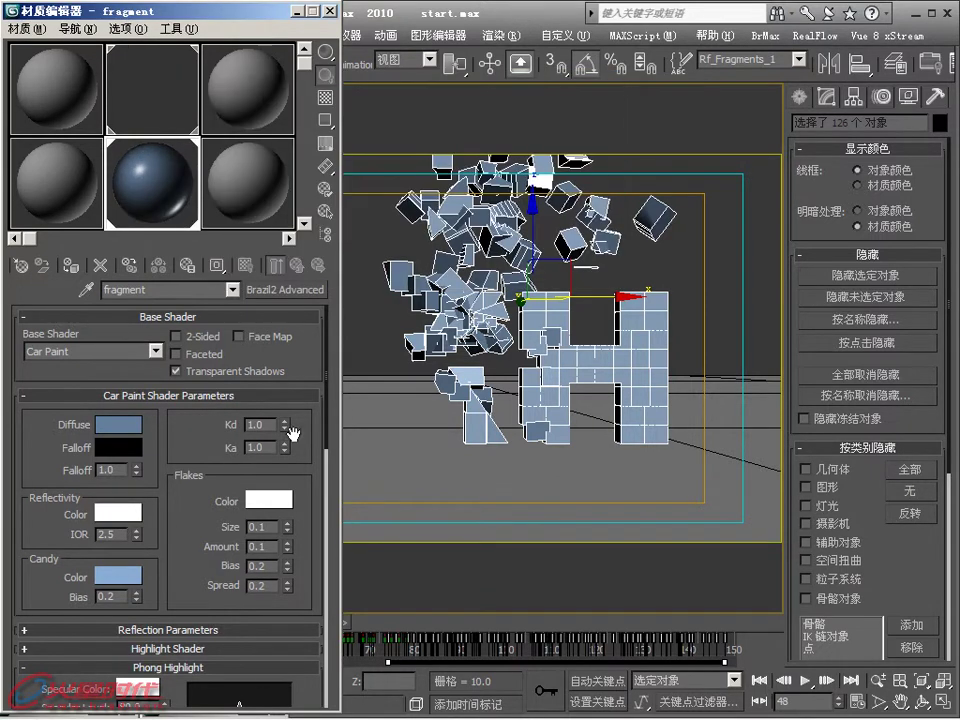
click(288, 551)
click(385, 396)
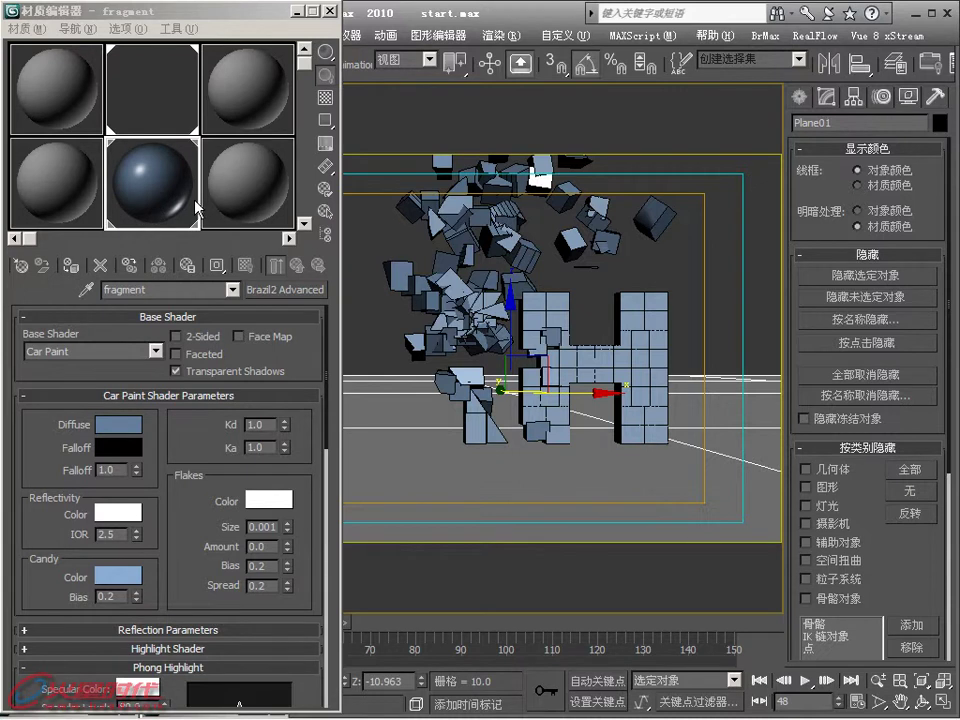
Step: Make a new ground material slot a Brazil2 Advanced Material with the Car Paint shader
click(236, 200)
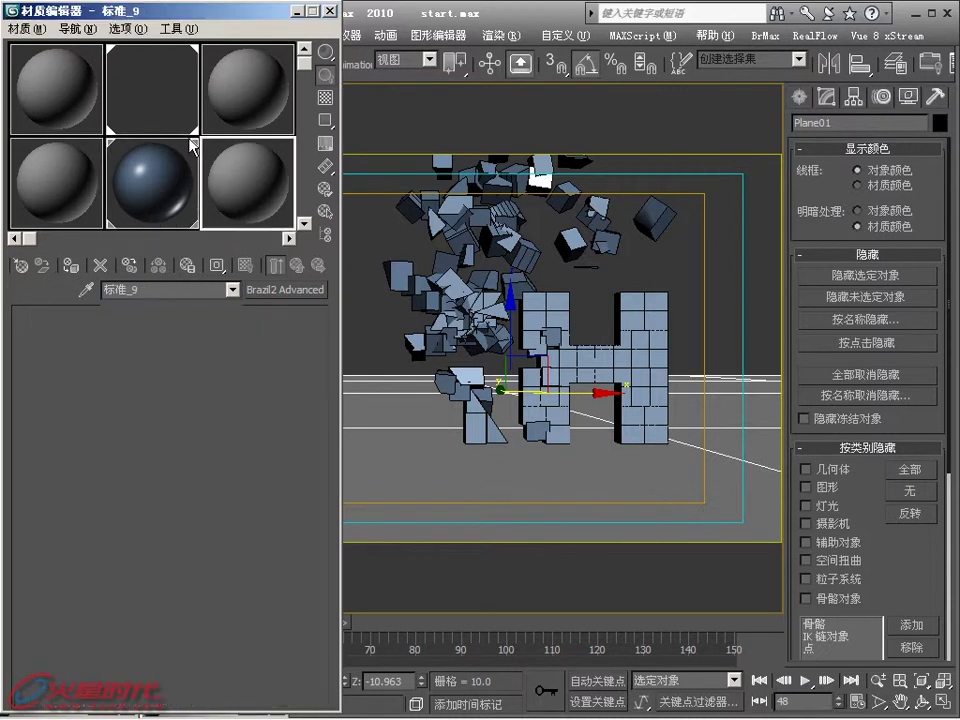
click(286, 290)
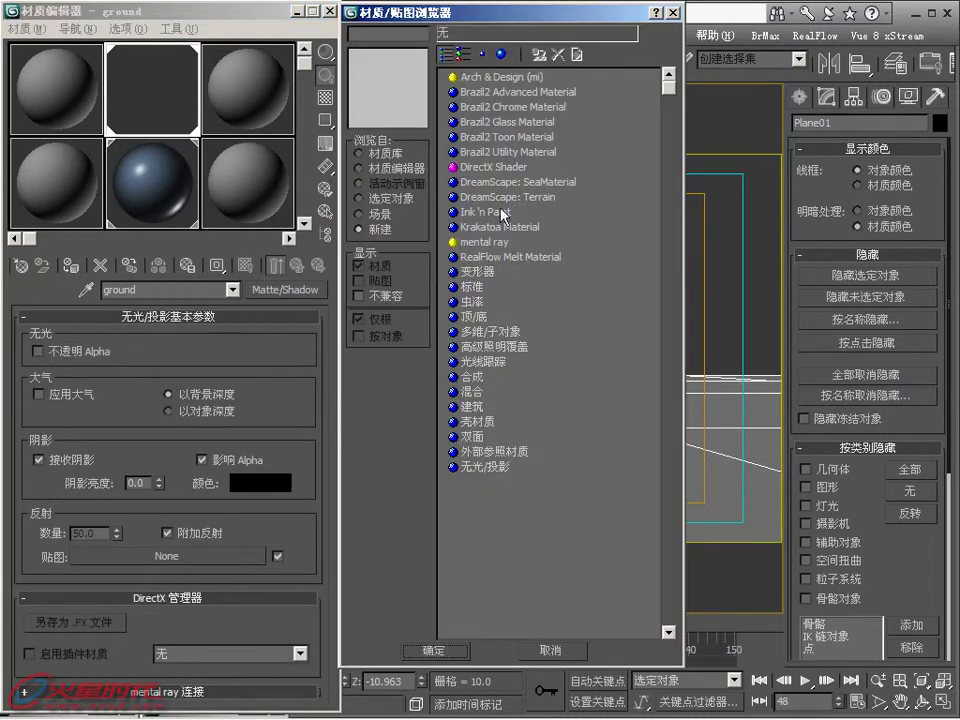
double_click(510, 91)
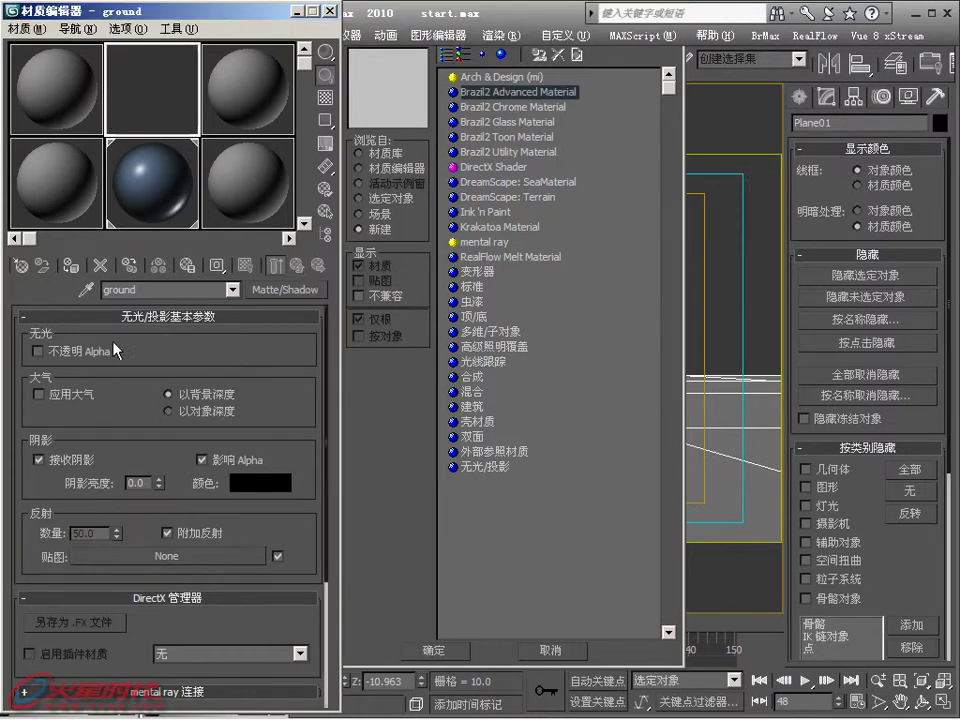
scroll(152, 343, down, 1)
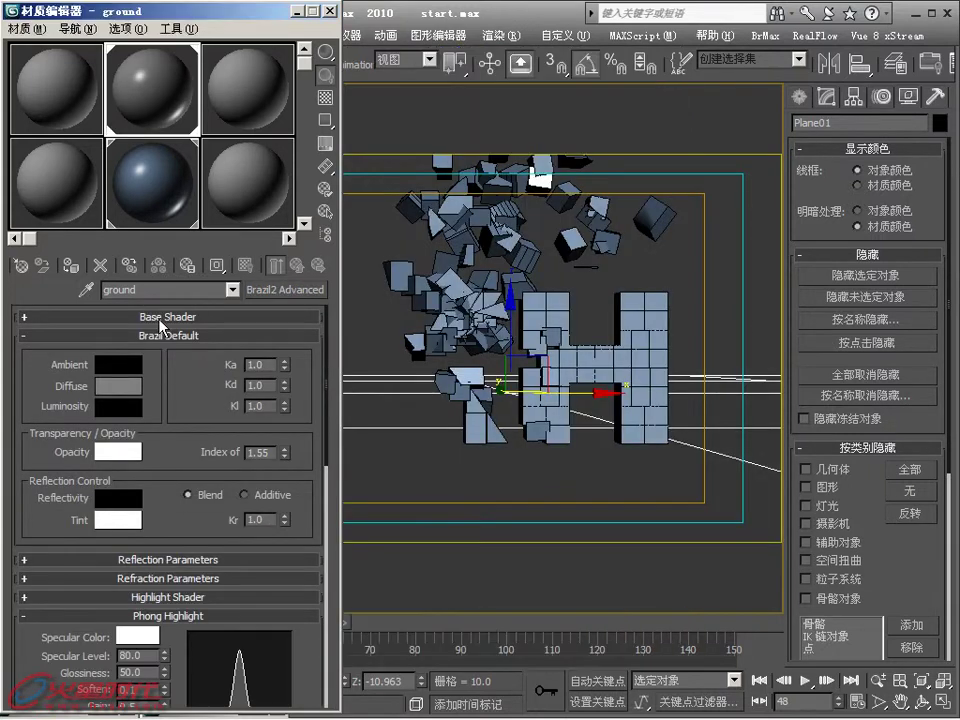
click(160, 317)
click(90, 351)
click(65, 379)
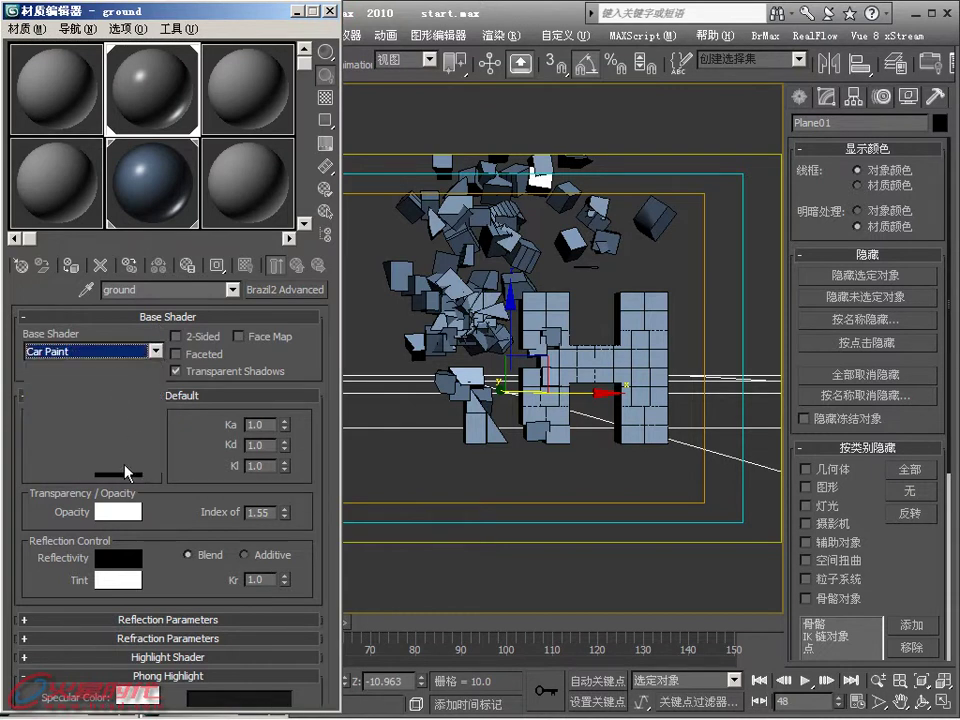
click(148, 189)
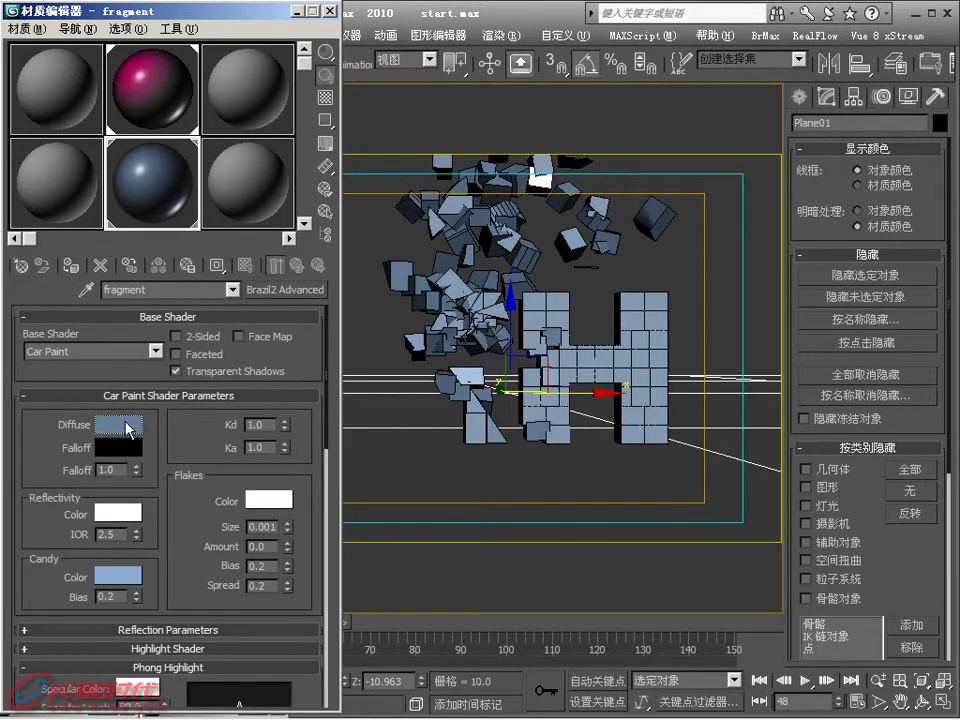
click(180, 110)
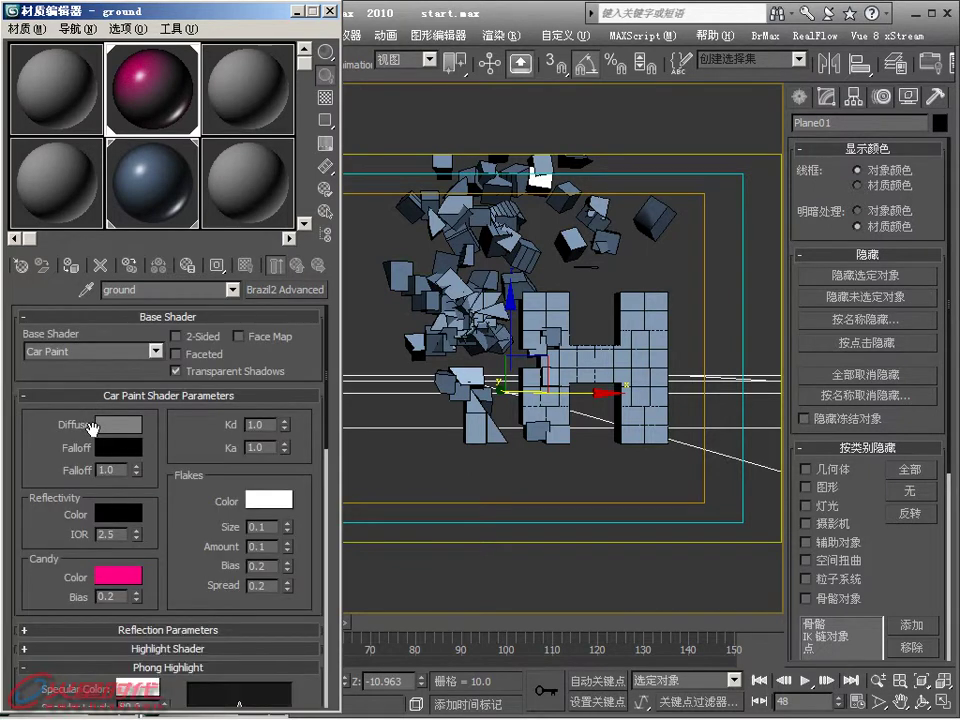
Step: Desaturate the ground's diffuse to a greyish blue and copy it onto Candy Color
click(118, 424)
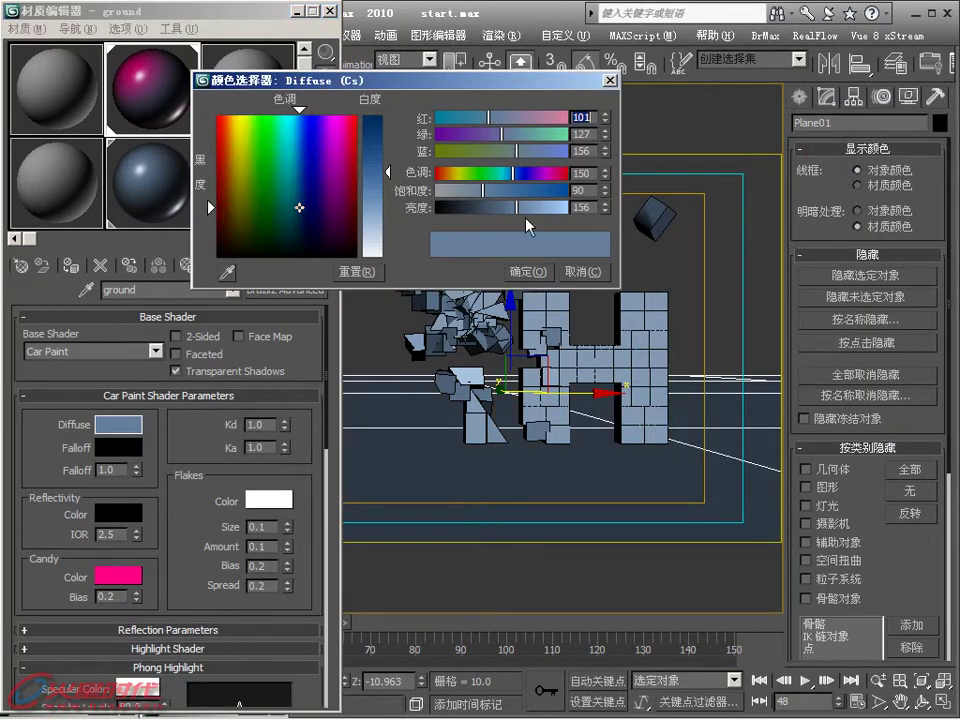
drag(487, 200, 462, 200)
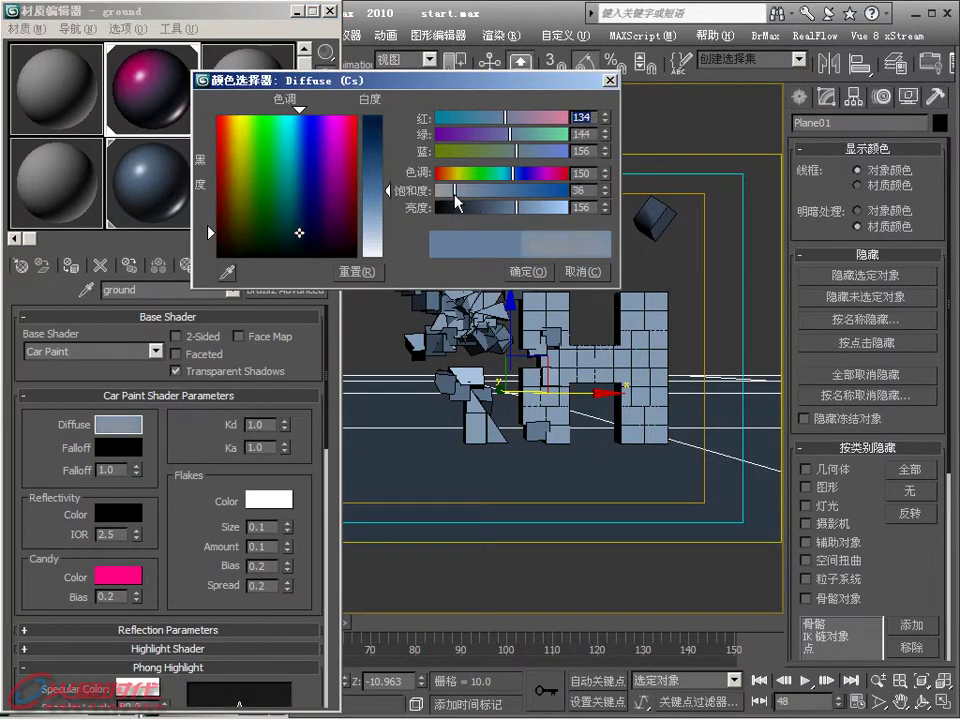
click(529, 271)
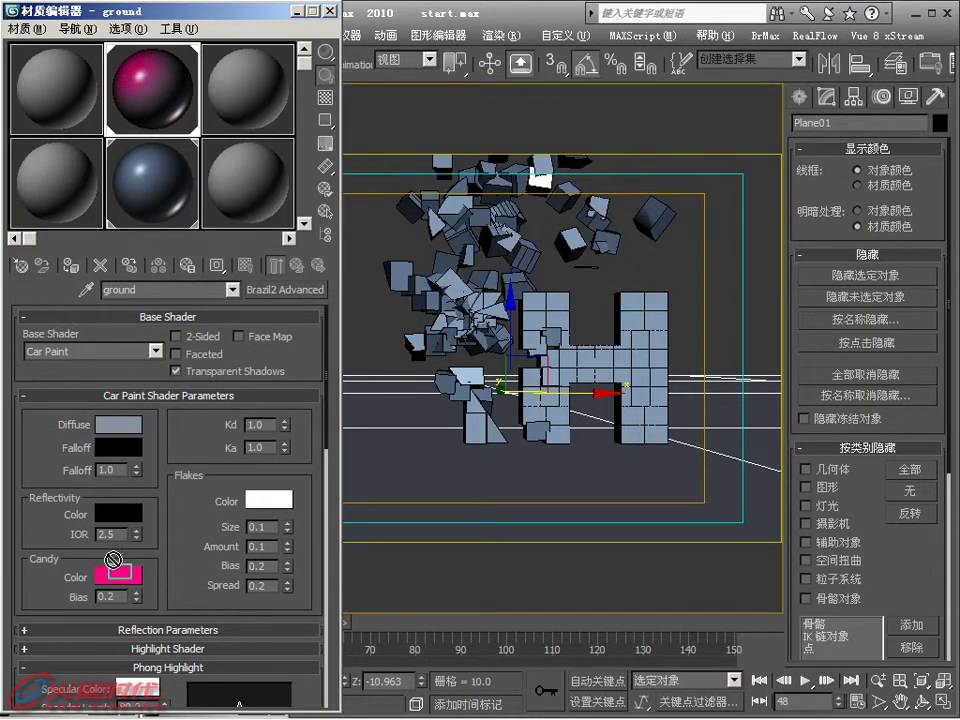
drag(120, 578, 118, 424)
click(180, 368)
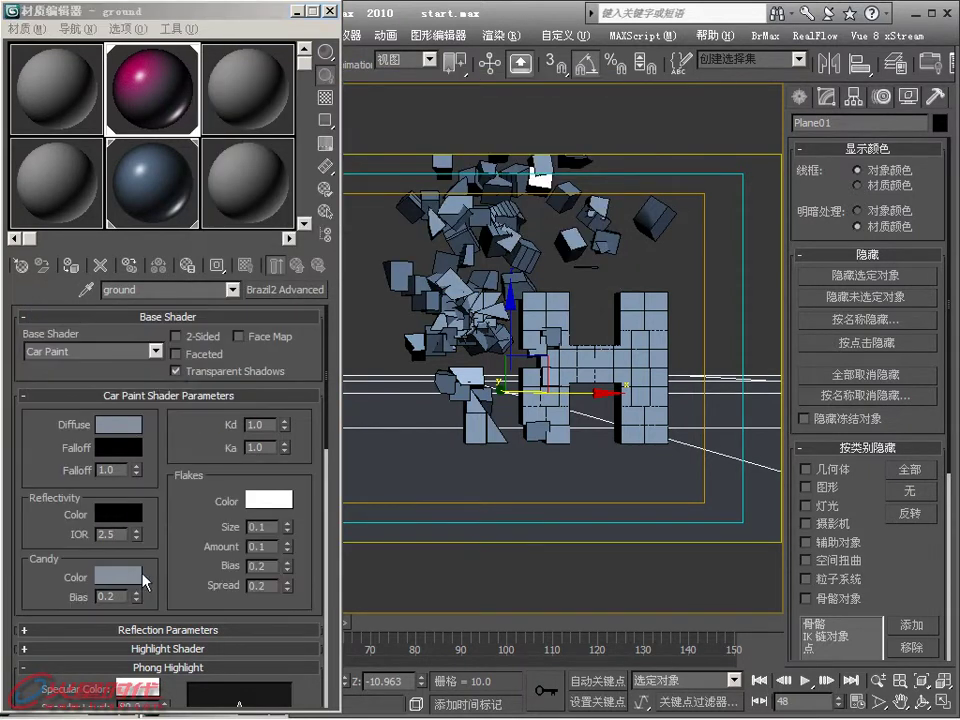
click(118, 576)
click(582, 271)
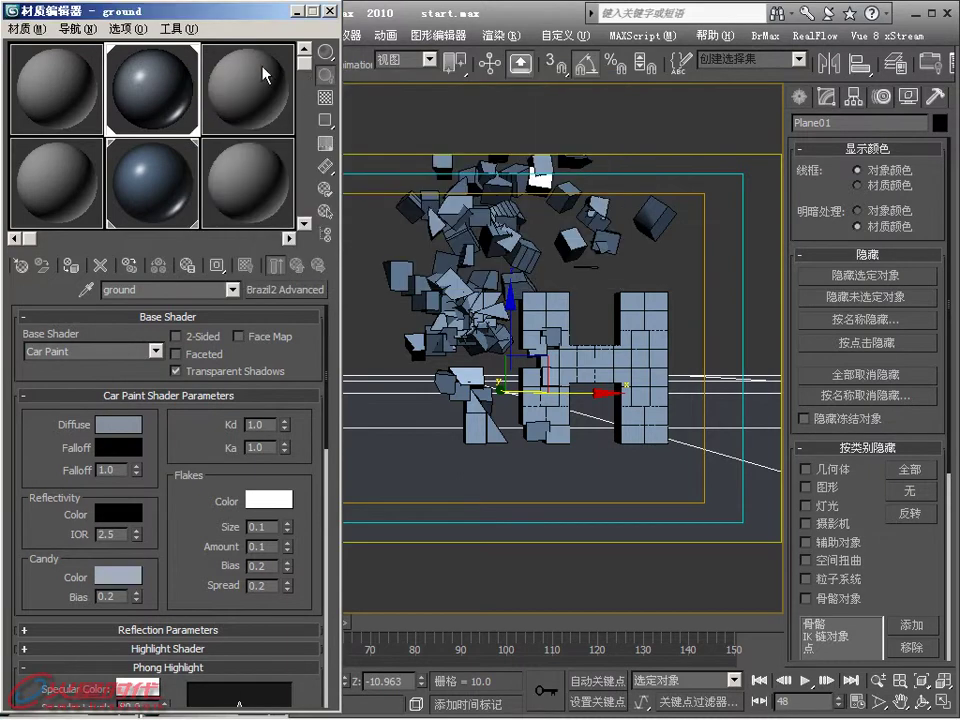
Step: Set the environment background back to black, then render frame 48 and close the frame window
click(499, 35)
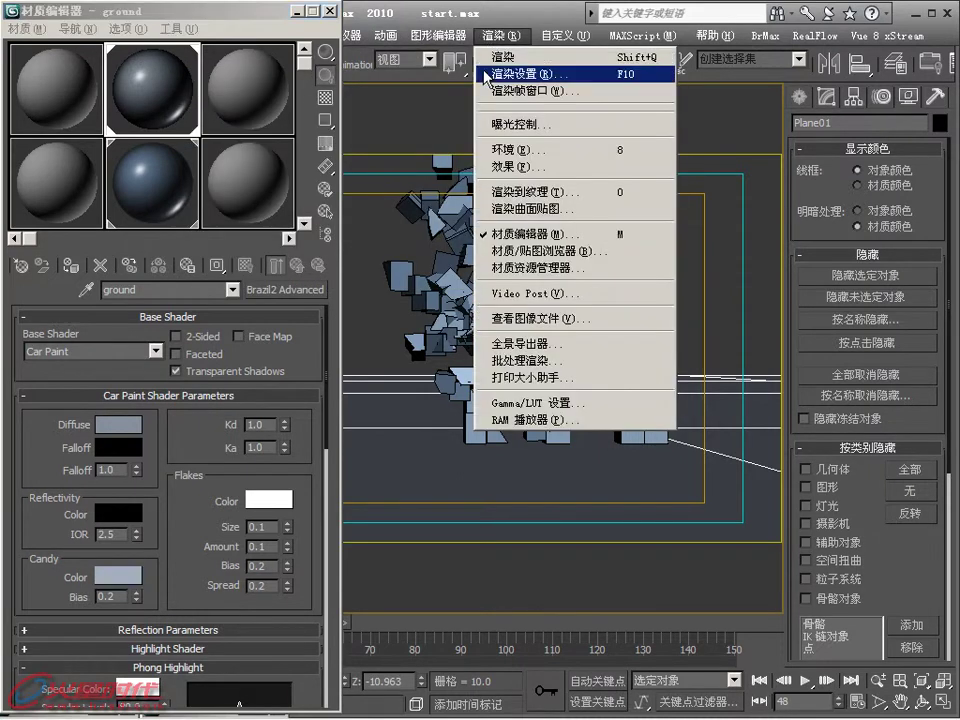
click(497, 149)
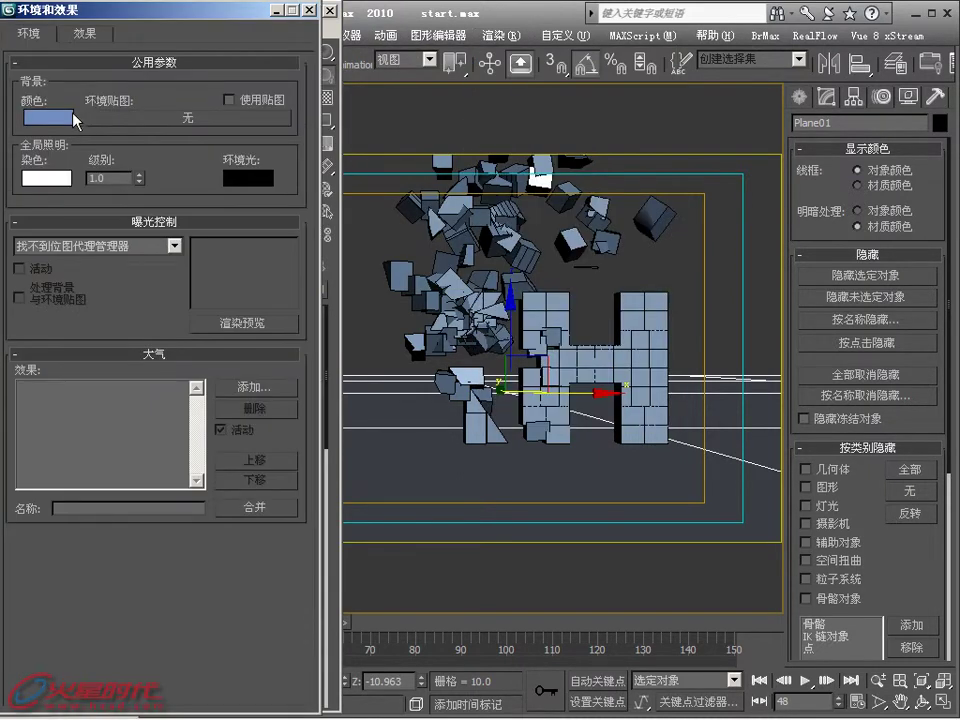
click(60, 117)
mouse_move(351, 151)
mouse_down()
mouse_move(226, 268)
mouse_move(215, 262)
mouse_up()
click(528, 271)
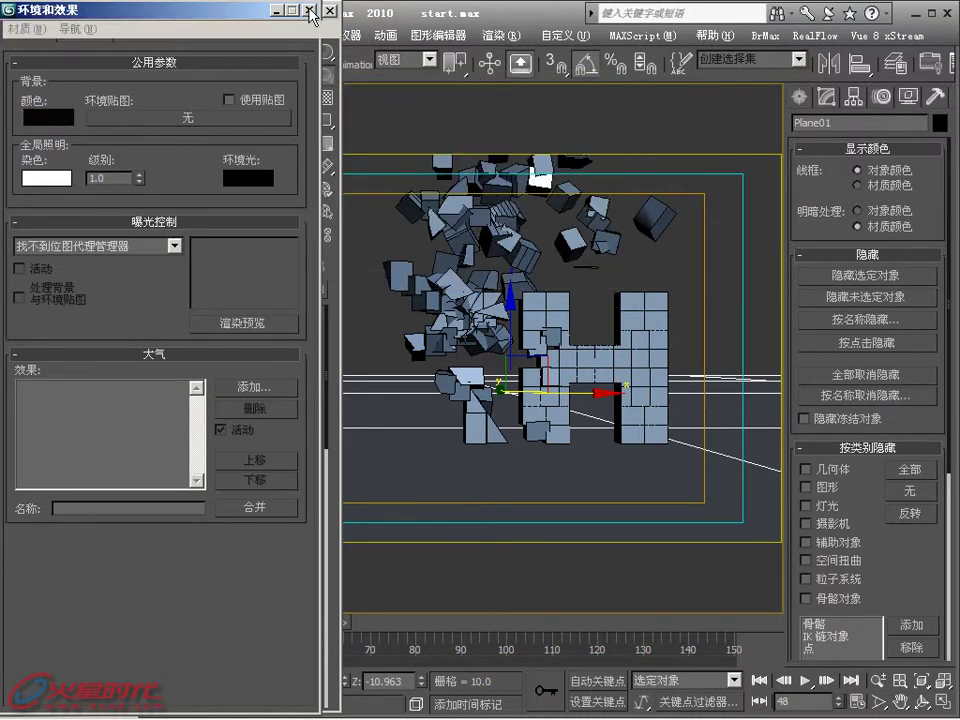
click(329, 9)
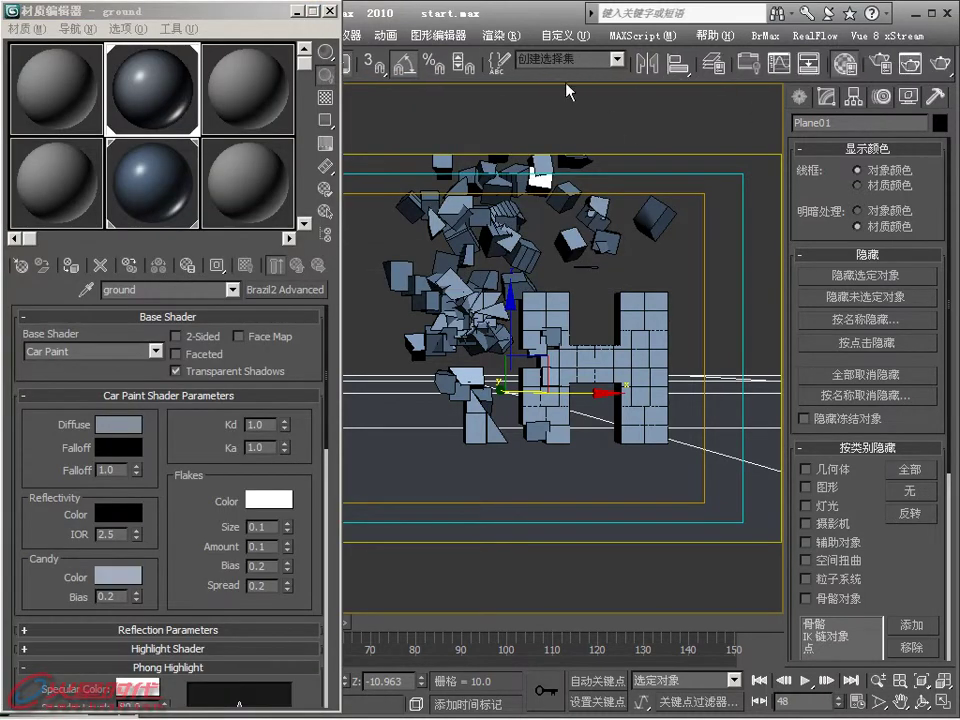
click(932, 62)
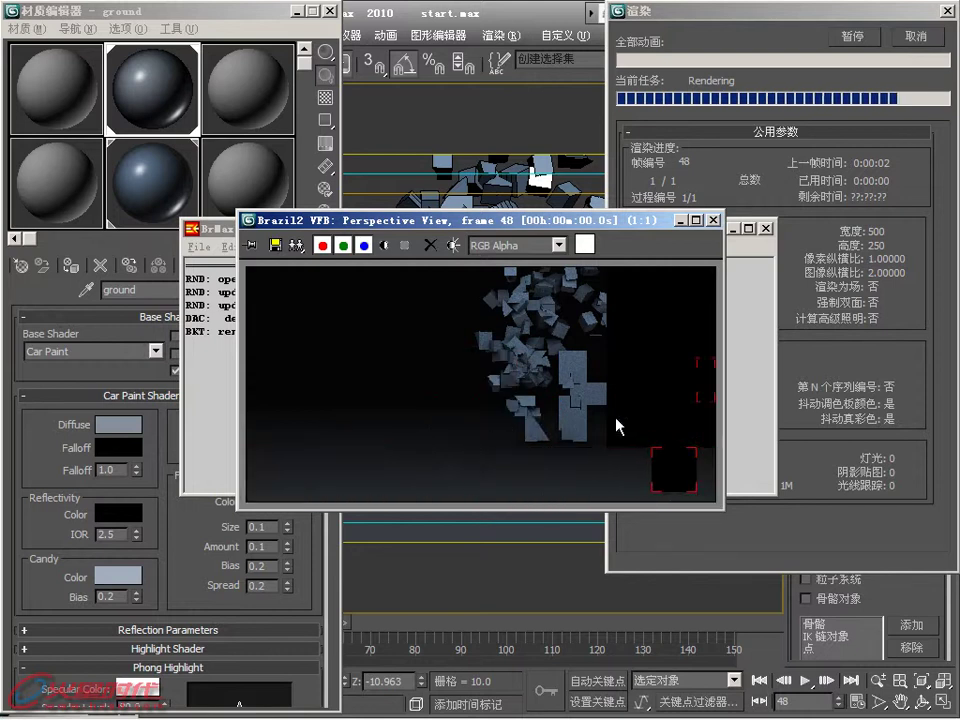
click(713, 221)
Step: Give the ground material white reflectivity, minimum flakes size and flakes amount 0
click(767, 229)
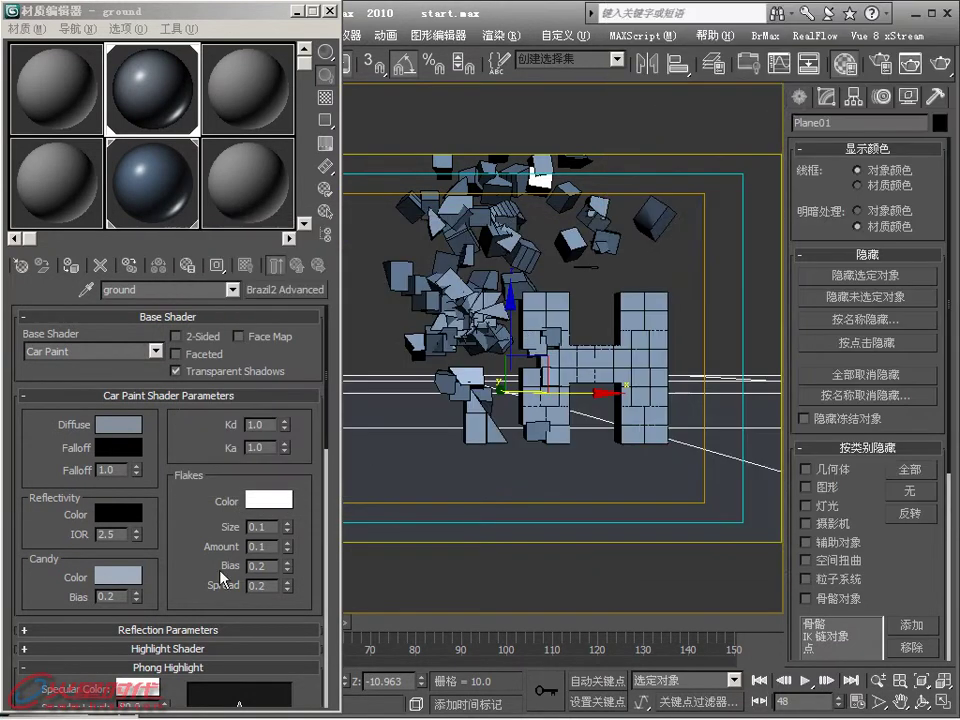
click(118, 512)
drag(390, 222, 392, 257)
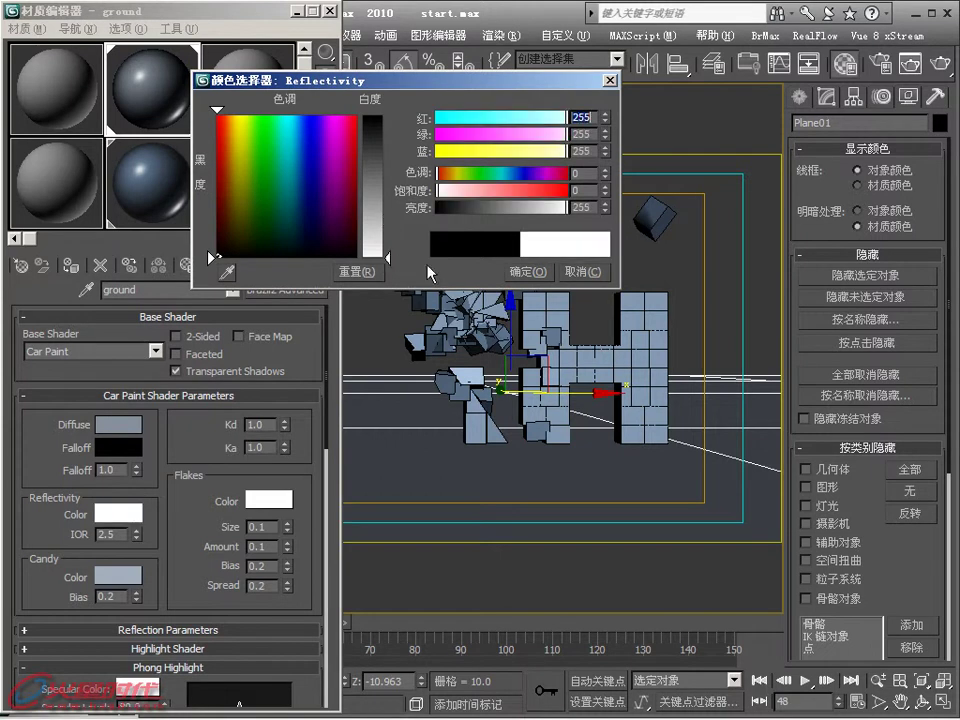
click(527, 271)
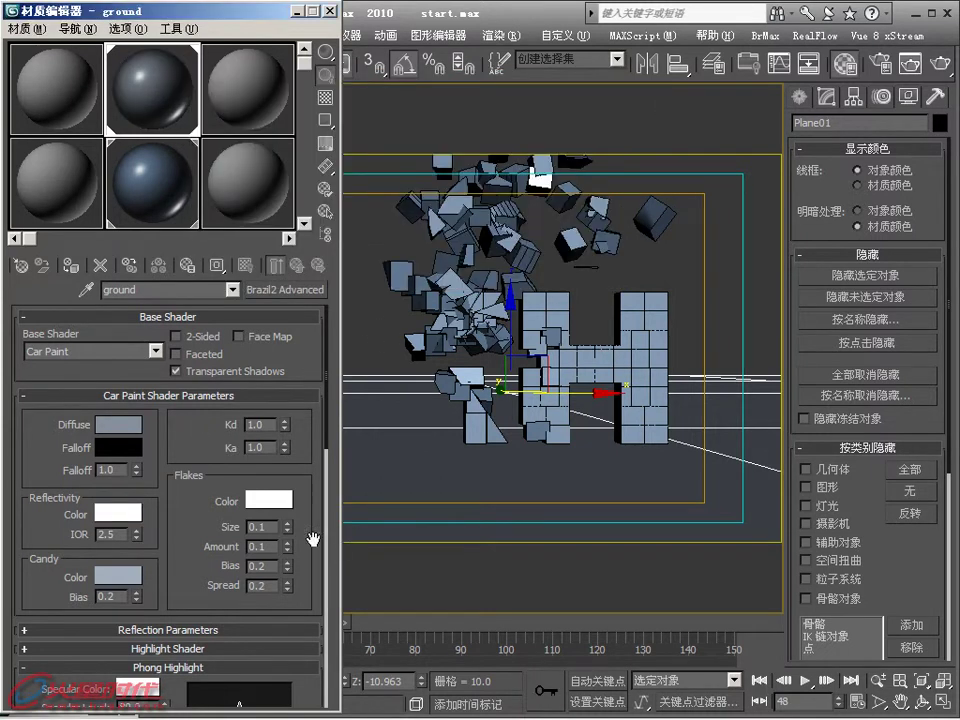
right_click(287, 549)
right_click(287, 527)
right_click(287, 547)
Step: Set the Brazil QMC Sampler Rate to 8 and choose the production sampling preset
click(881, 63)
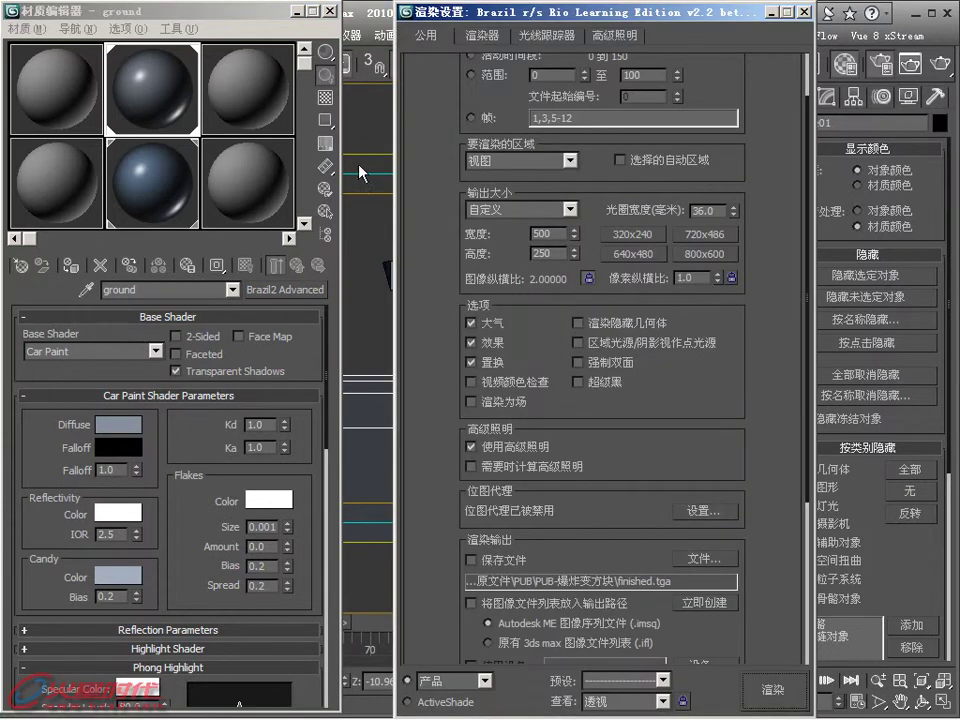
click(503, 40)
double_click(630, 416)
text(8)
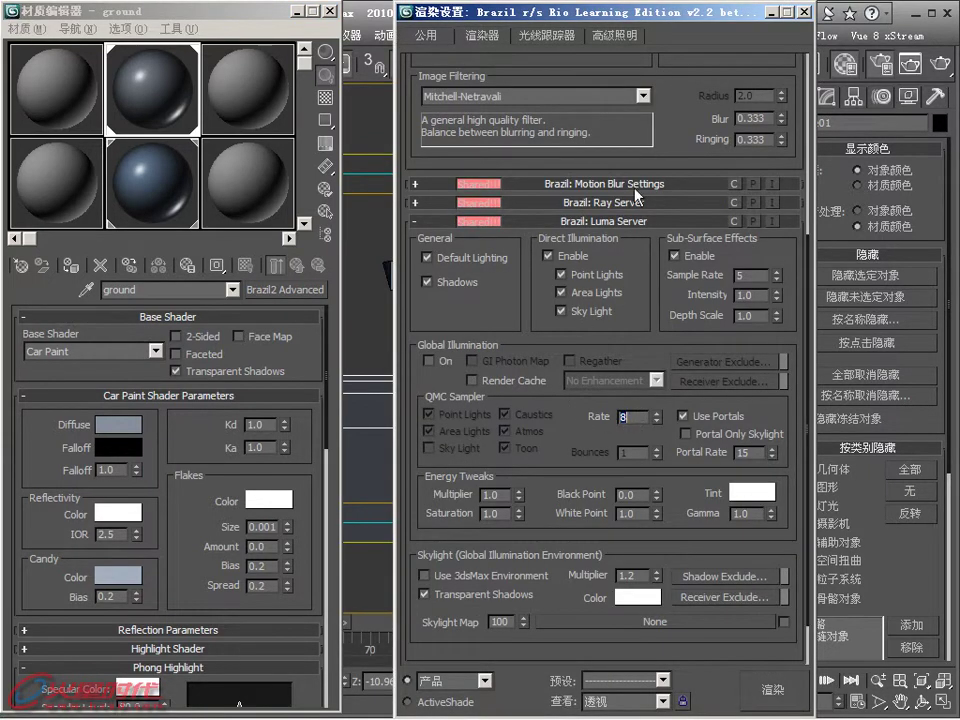
scroll(632, 186, up, 5)
click(716, 97)
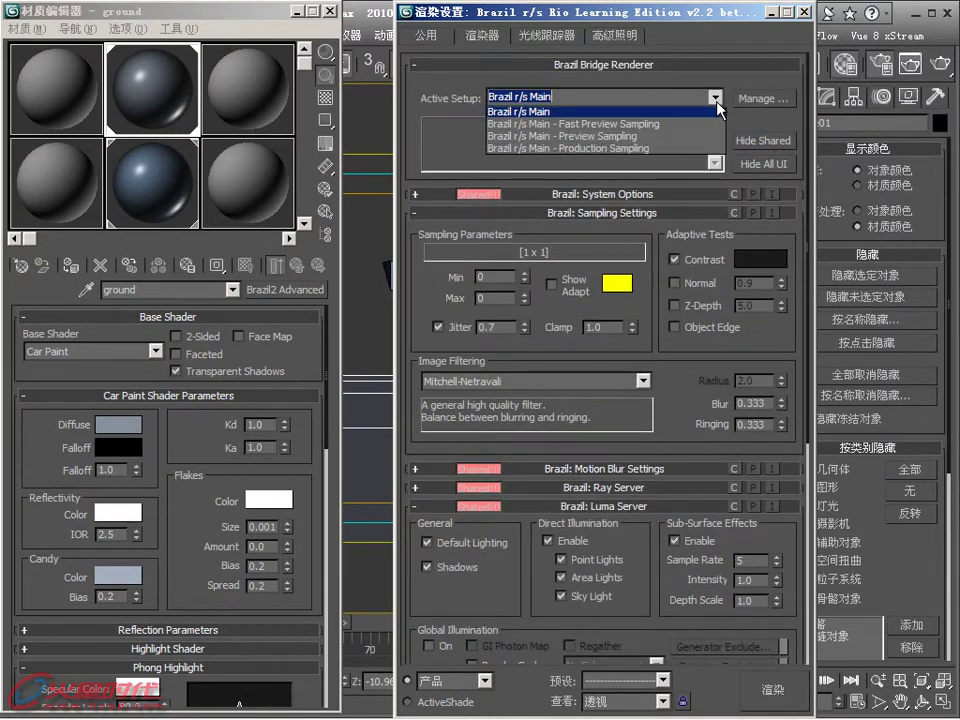
click(580, 150)
click(432, 40)
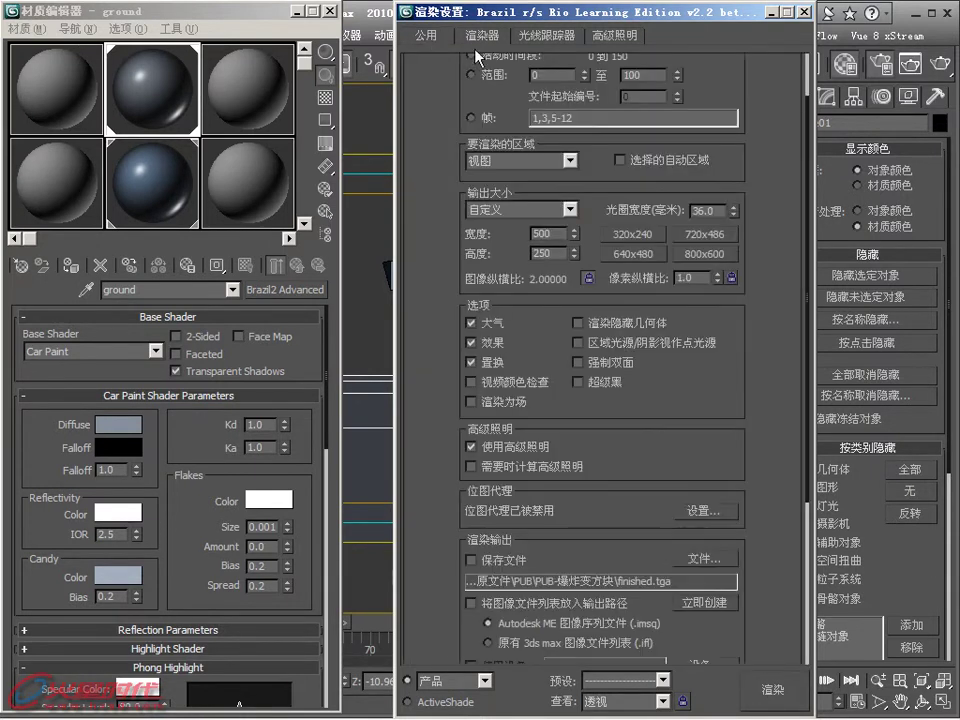
click(802, 11)
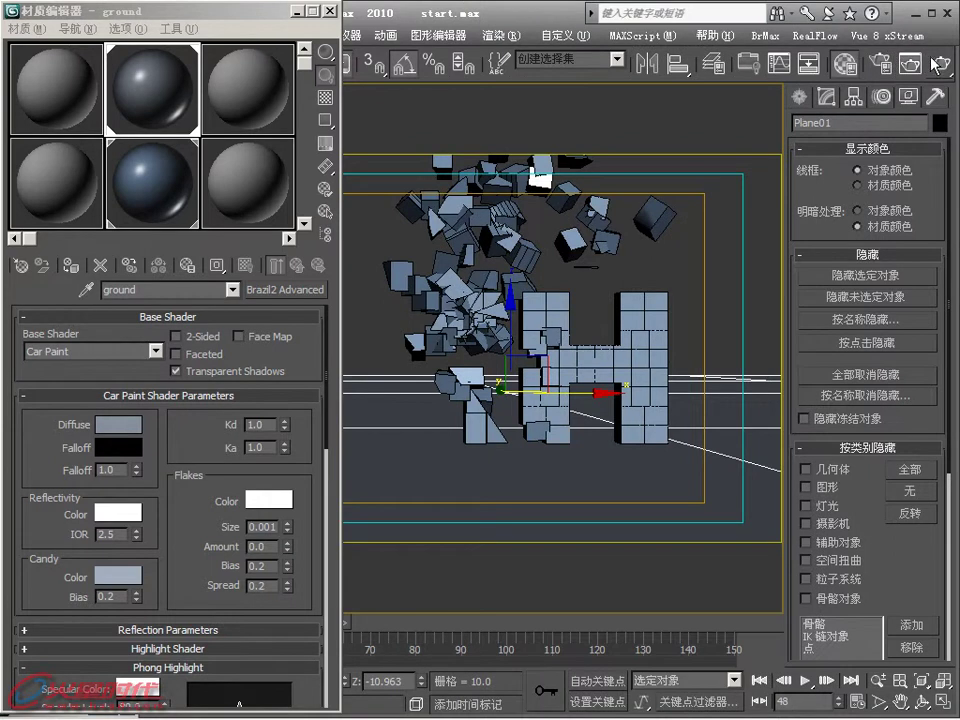
Step: Jump to frame 35, then frame 40, and render a test image of frame 40
double_click(792, 700)
text(35)
key(Return)
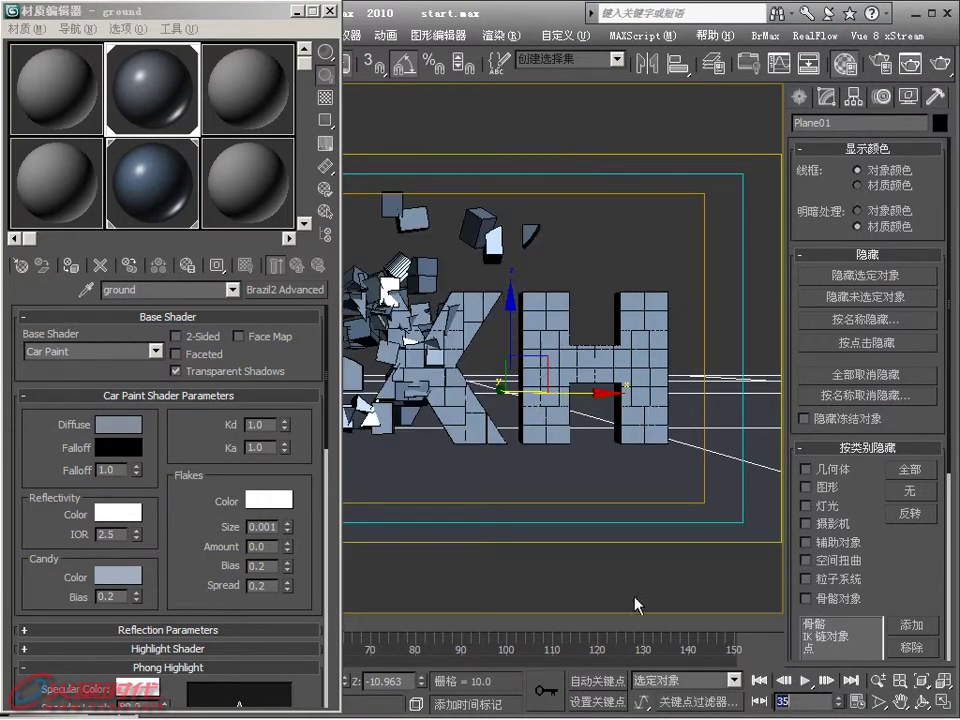
text(40)
key(Return)
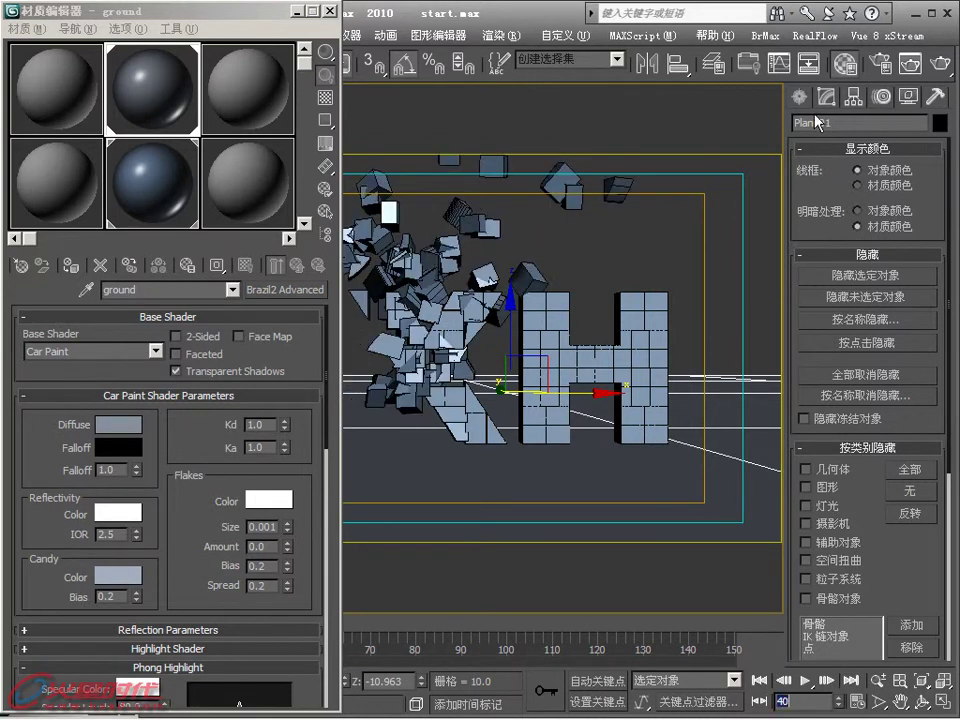
click(935, 68)
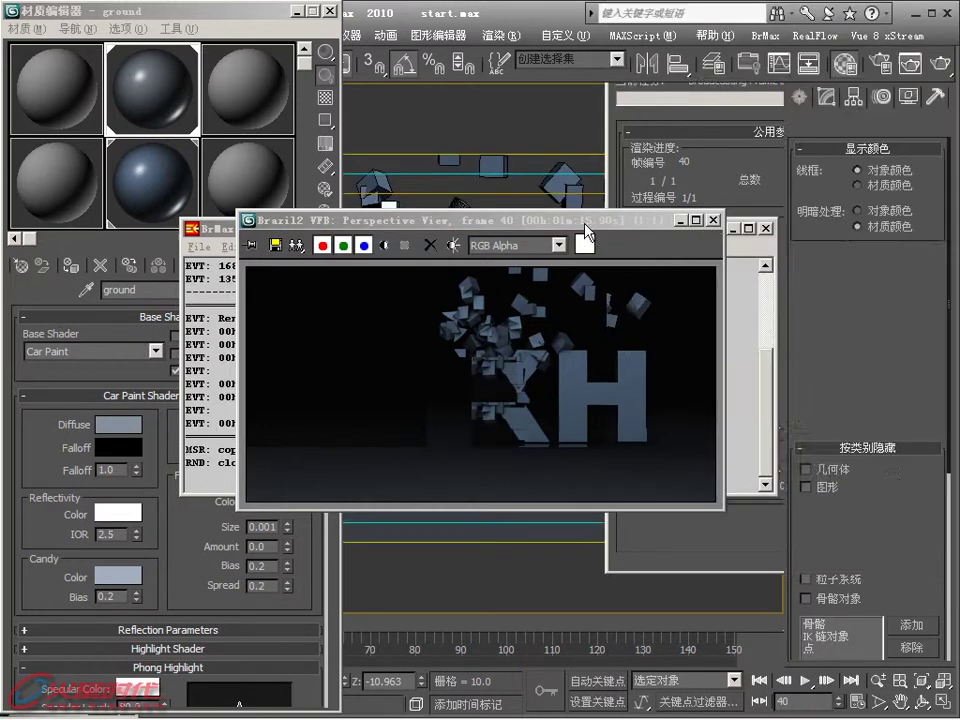
Step: Switch to the Brazil r/s Main preset and set the Luma Server Skylight Multiplier to 2.0
click(880, 62)
click(483, 36)
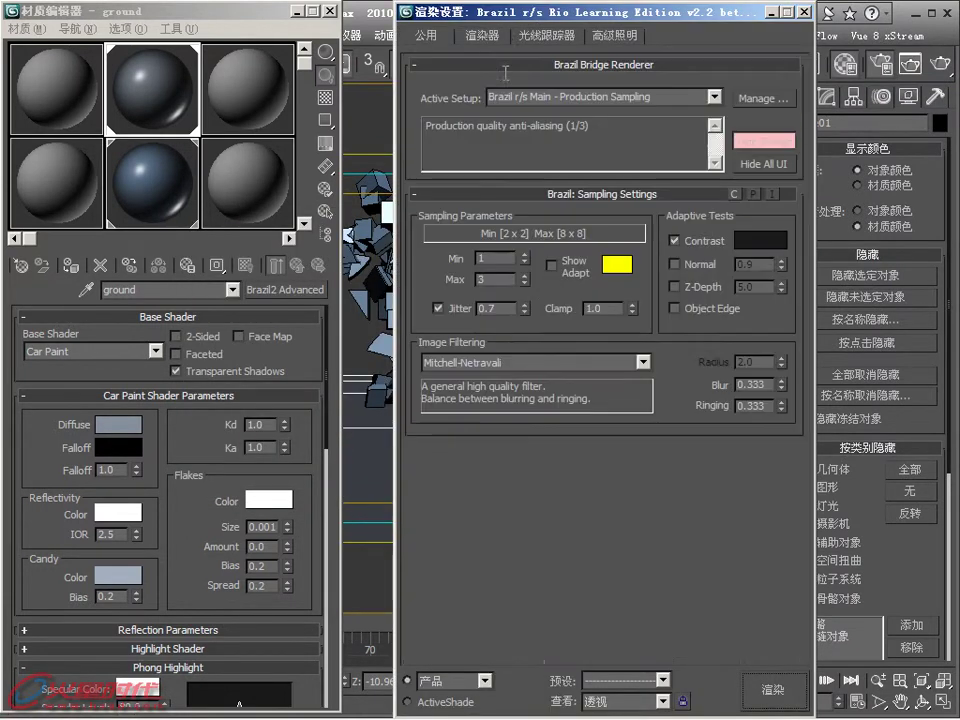
click(715, 97)
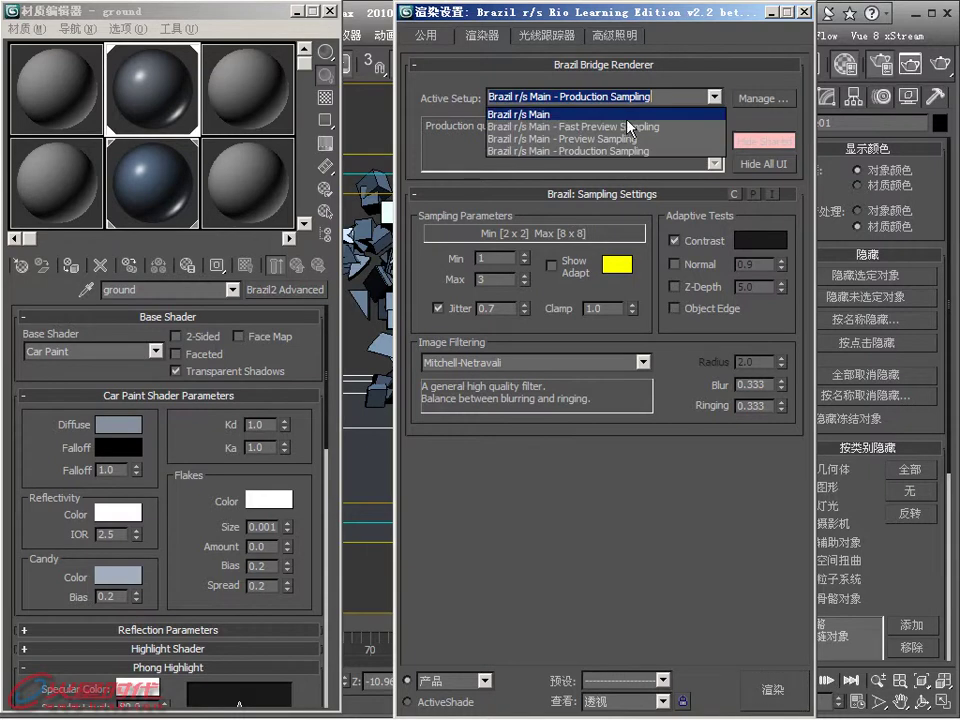
click(622, 130)
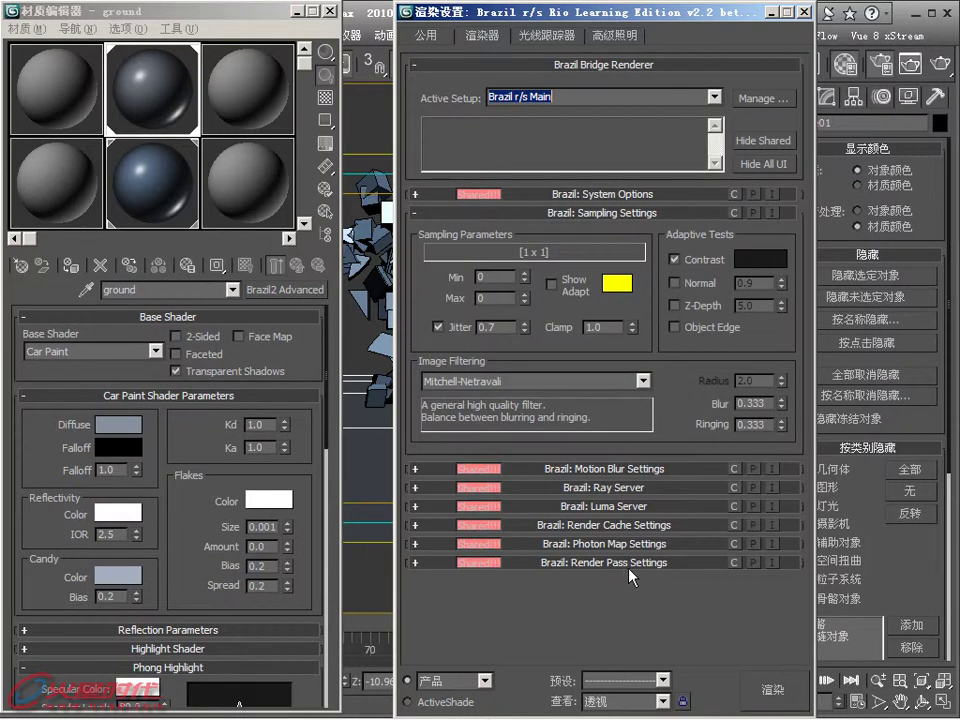
click(638, 507)
double_click(630, 578)
text(2.0)
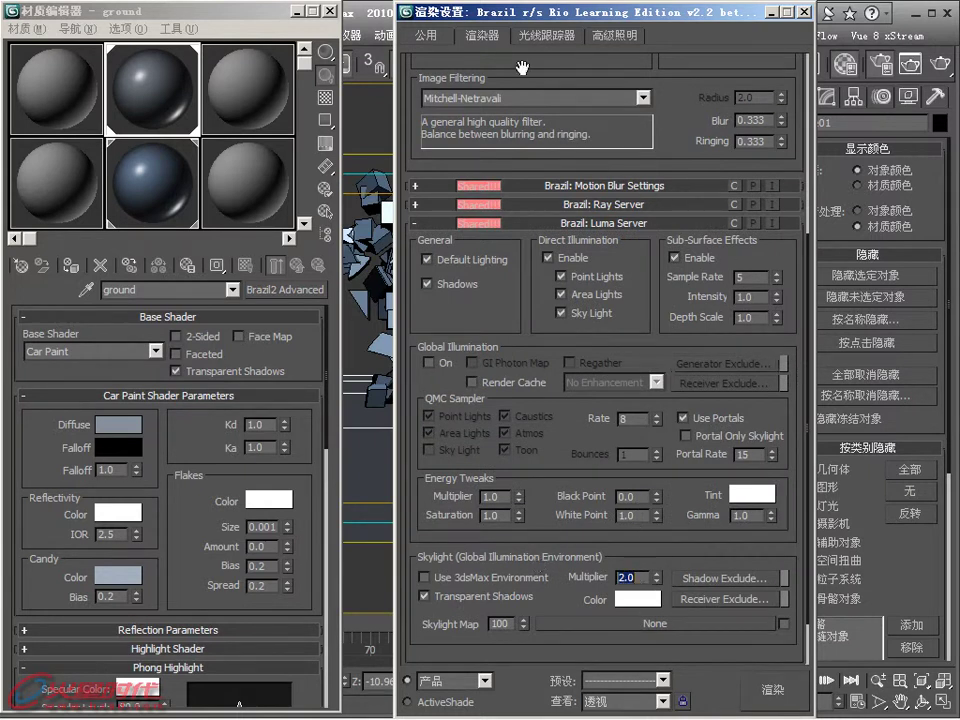
Step: Switch back to Production Sampling and render frame 40
scroll(666, 197, up, 5)
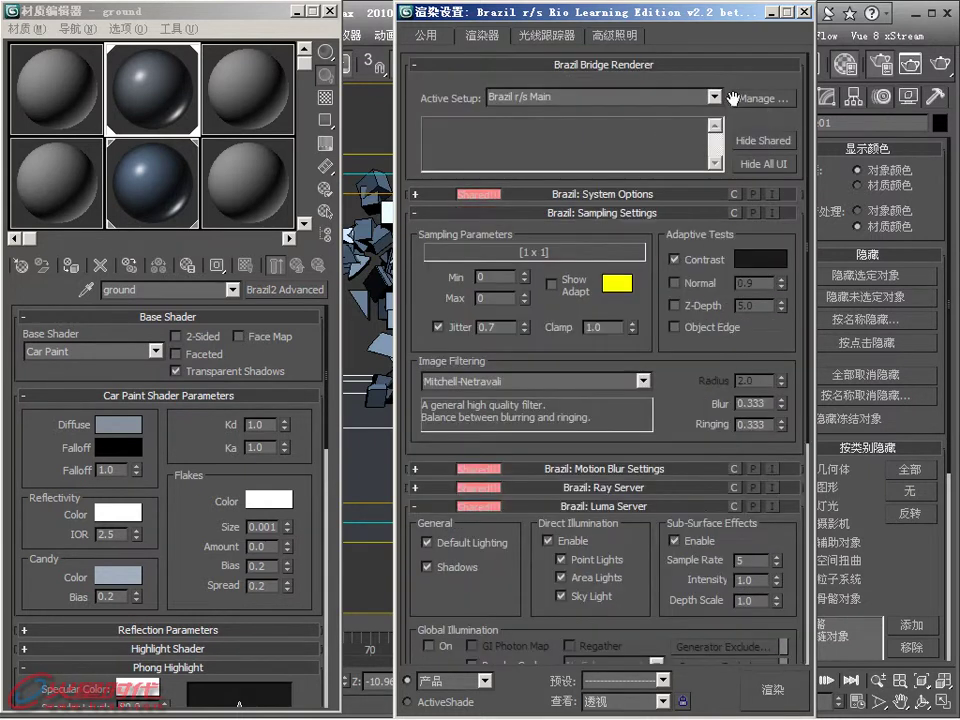
click(713, 97)
click(611, 148)
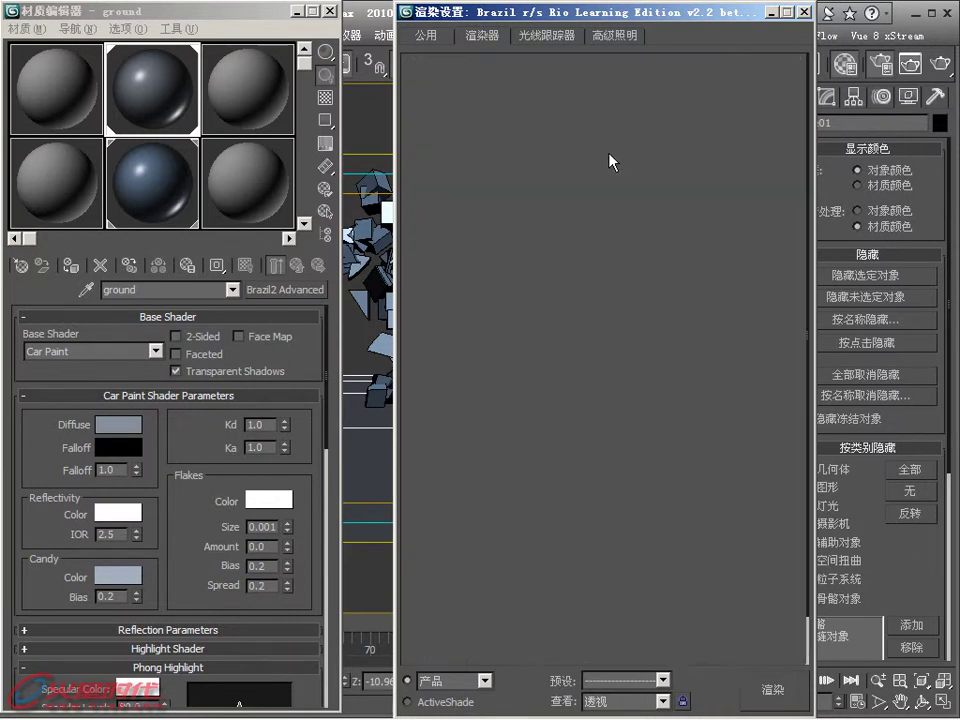
click(785, 690)
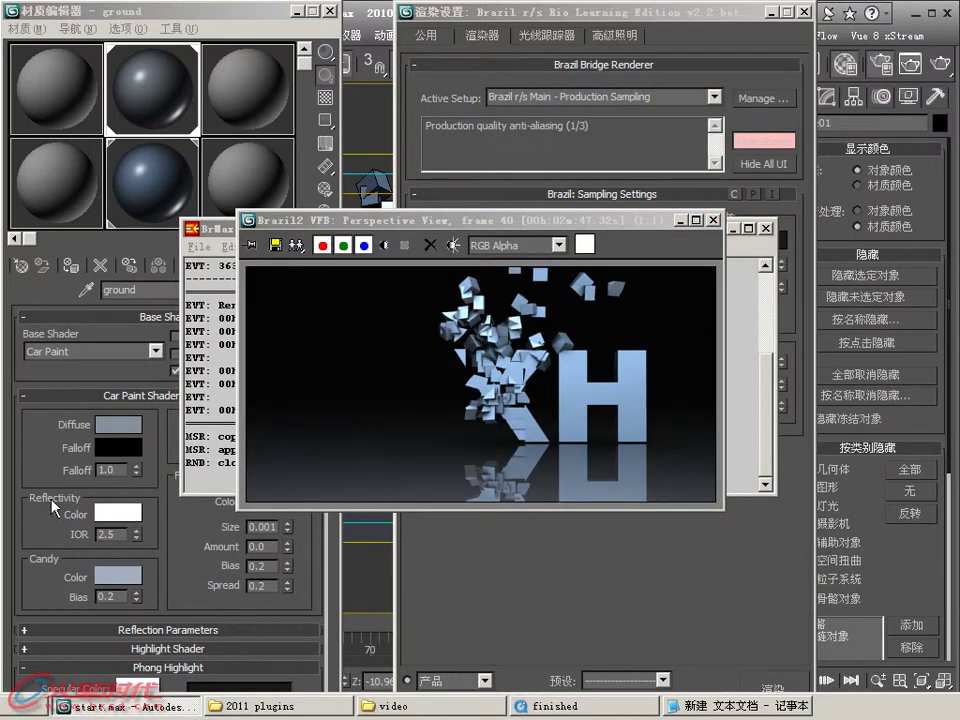
Step: Let the frame 40 production render finish, then close the frame buffer, log and Render Setup windows
drag(377, 222, 358, 222)
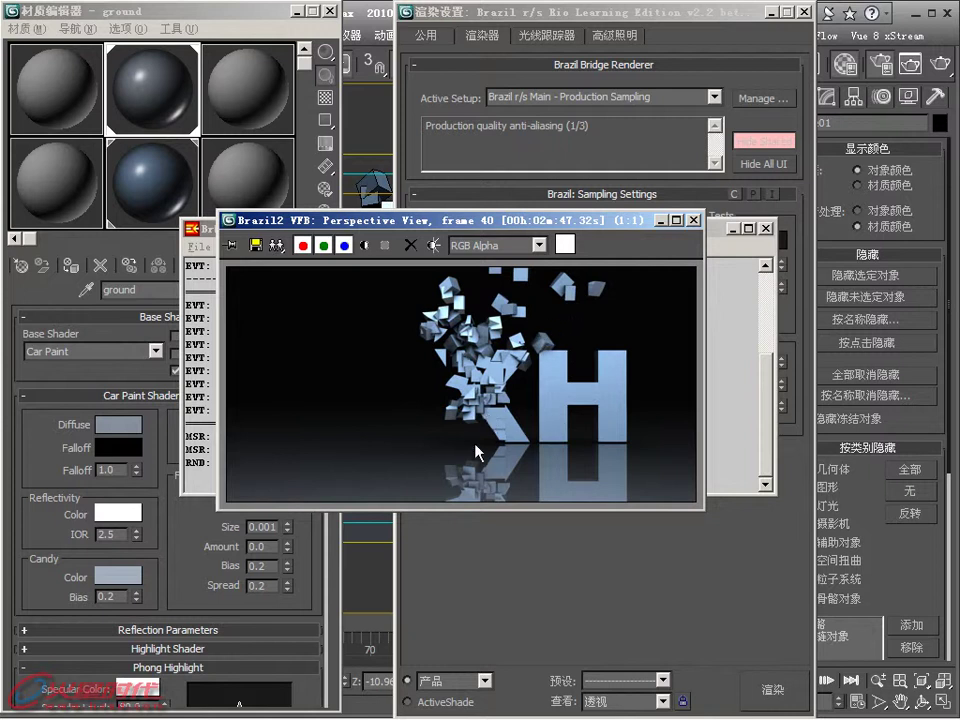
click(694, 220)
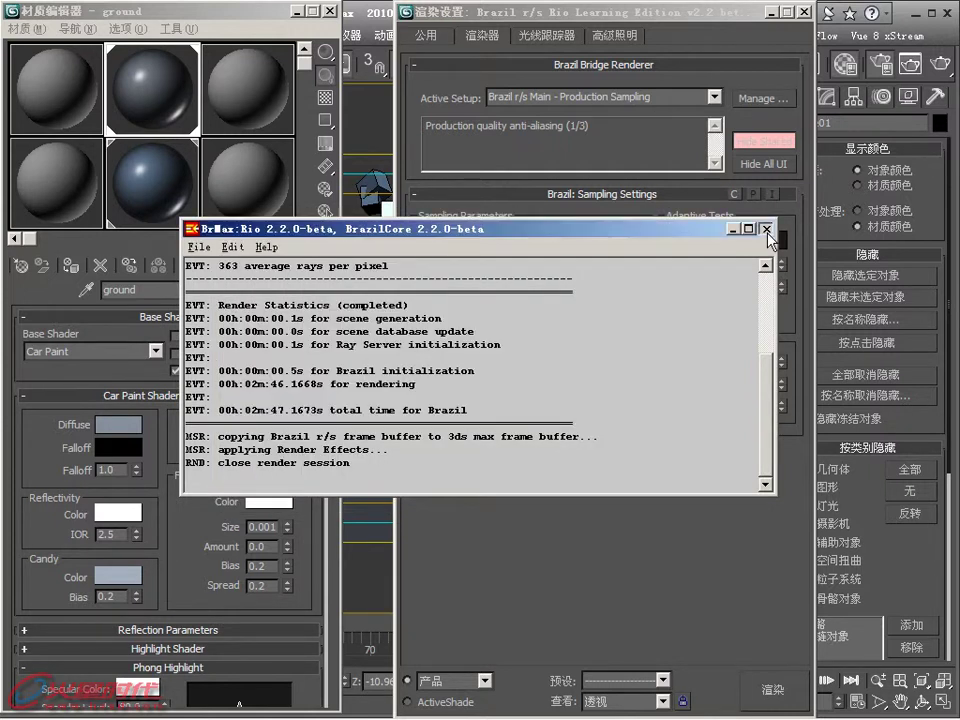
click(765, 228)
click(803, 13)
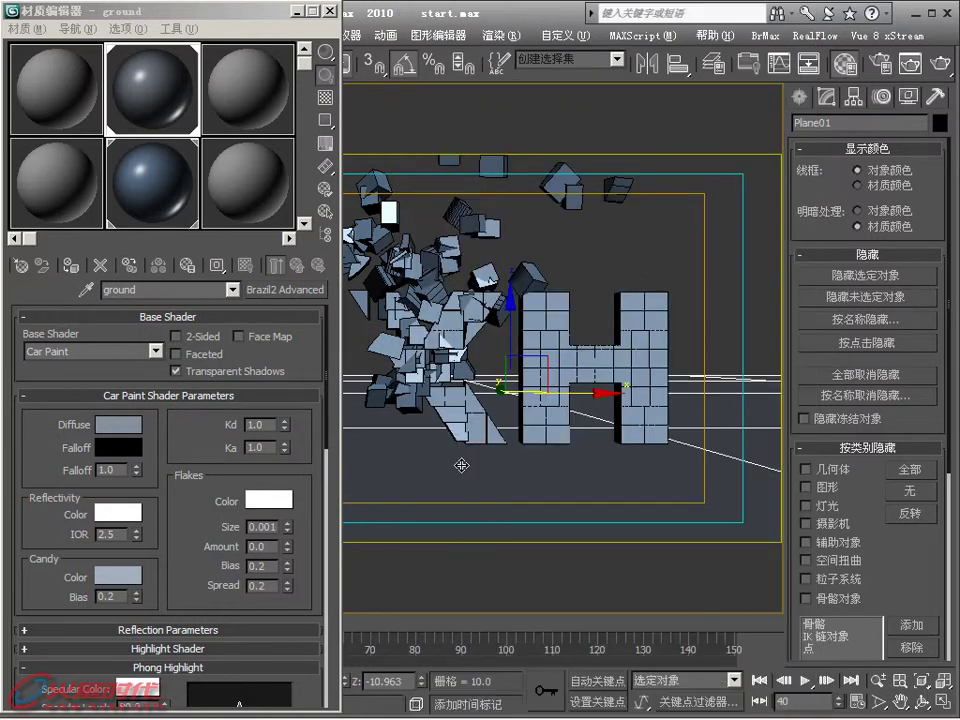
Step: In a maximized Front view, nudge Plane01 up to Z -10.652, then restore the split layout
key(alt+w)
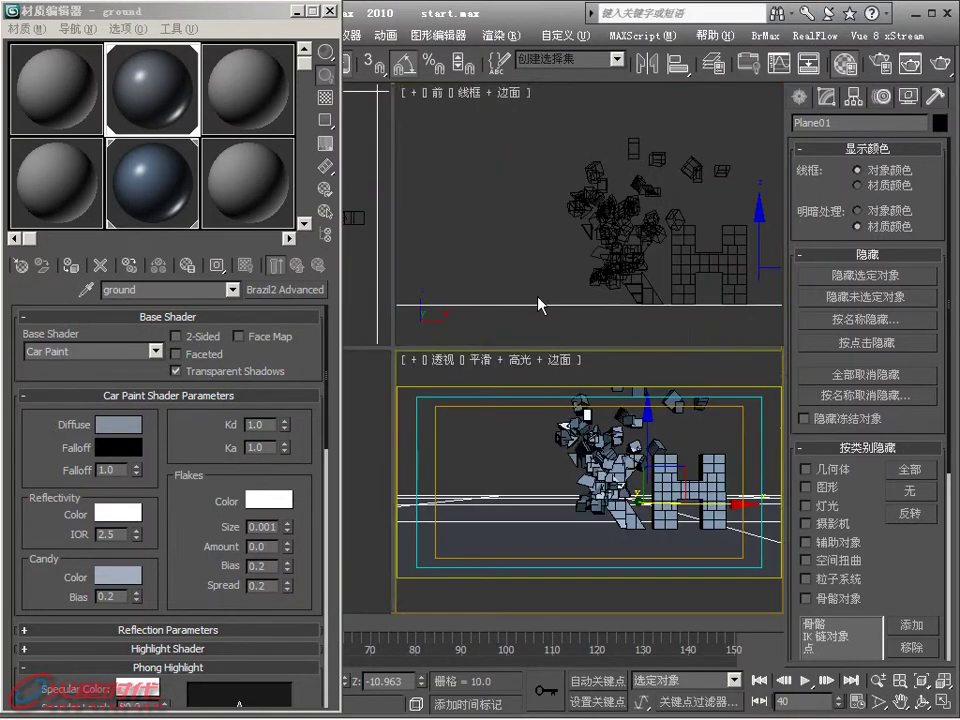
key(alt+w)
scroll(707, 441, up, 2)
scroll(699, 446, up, 3)
middle_drag(699, 446, 340, 414)
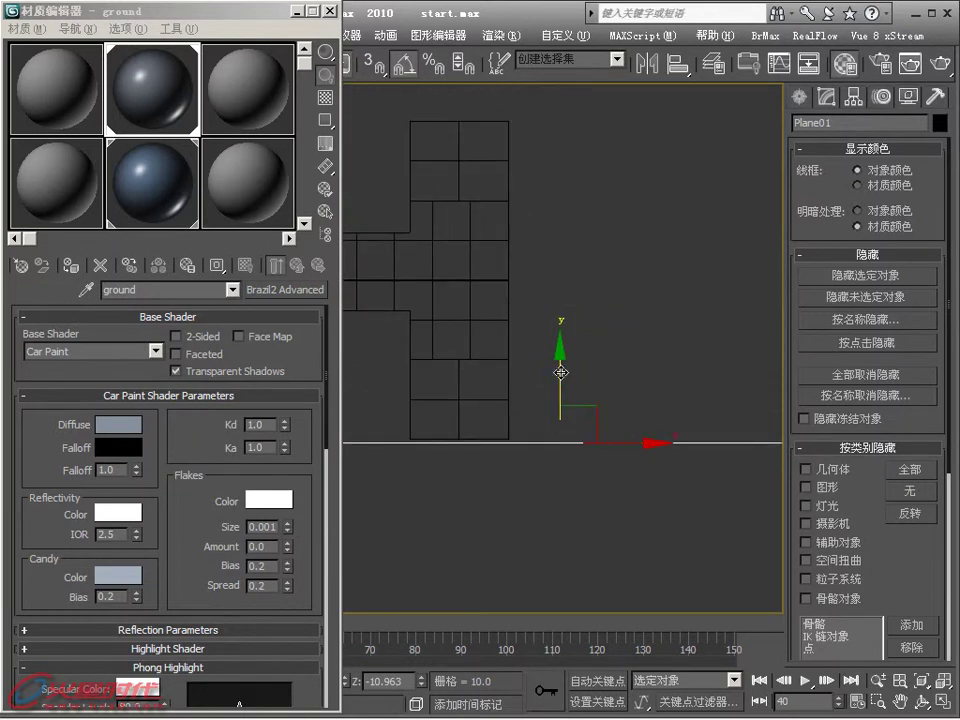
drag(561, 371, 557, 371)
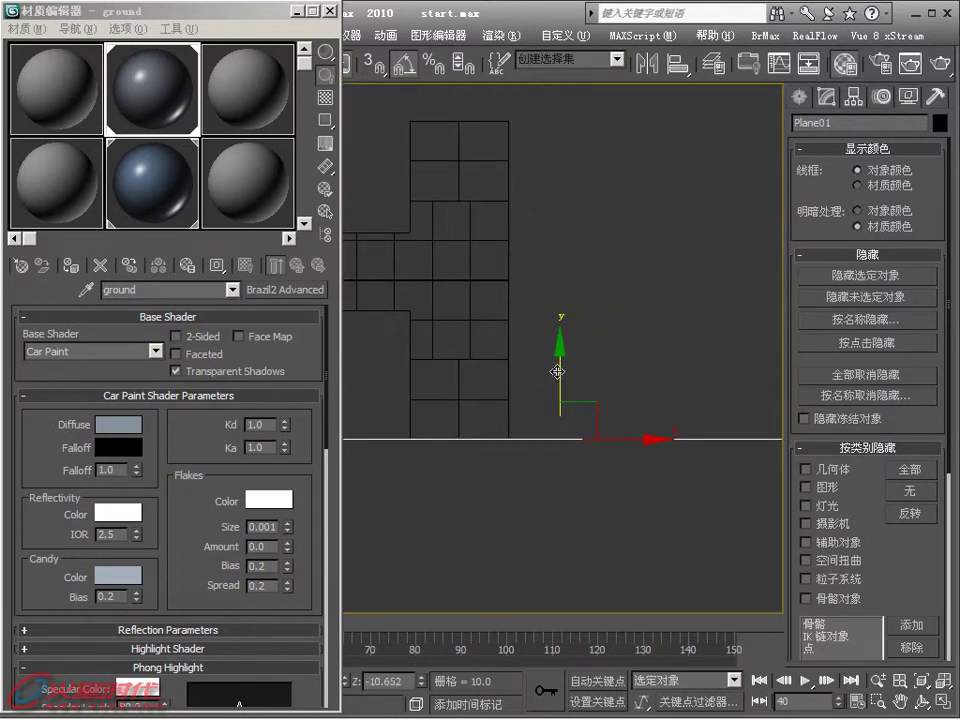
key(alt+w)
right_click(478, 485)
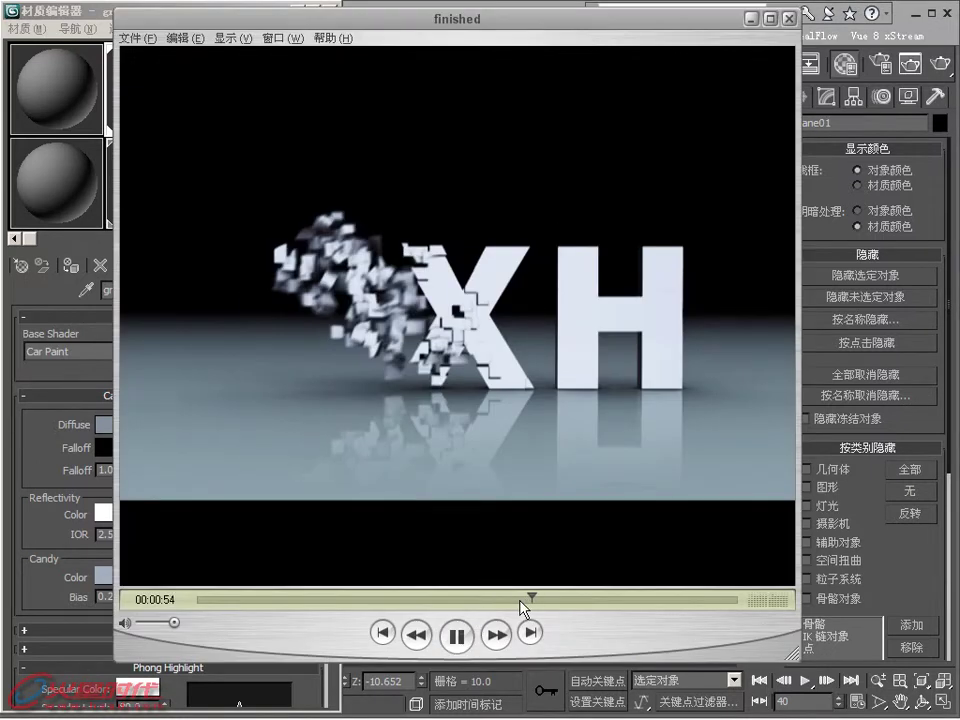
Step: Scrub the movie back to the intact QXH, pause it, and lower the volume
click(521, 602)
click(458, 636)
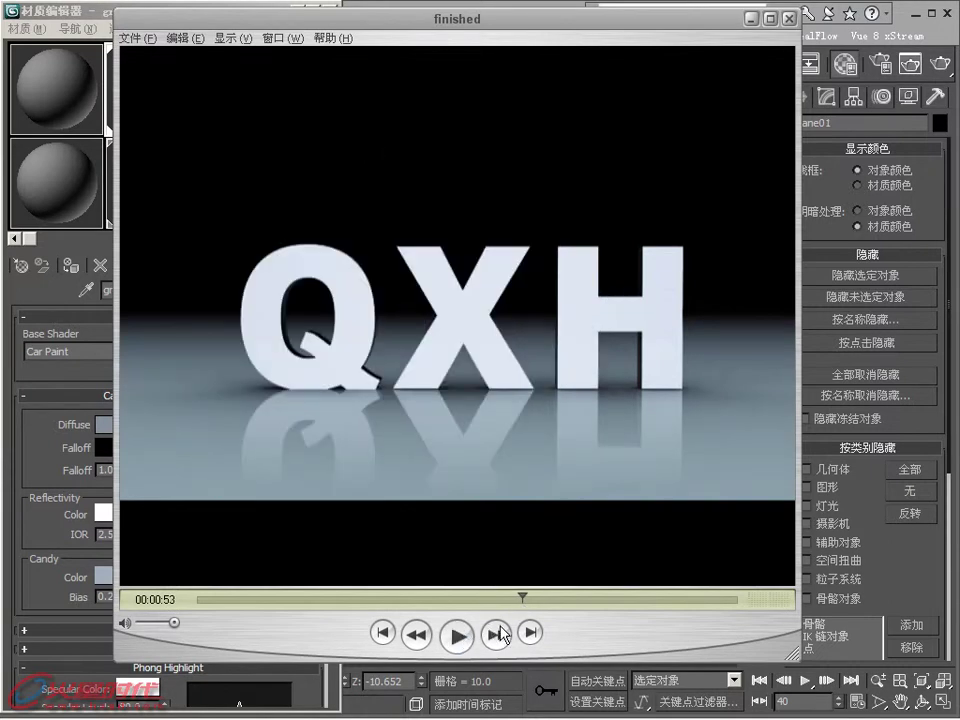
drag(174, 622, 141, 622)
Step: Play the shatter, pause at 00:00:56, and minimize QuickTime Player
click(457, 636)
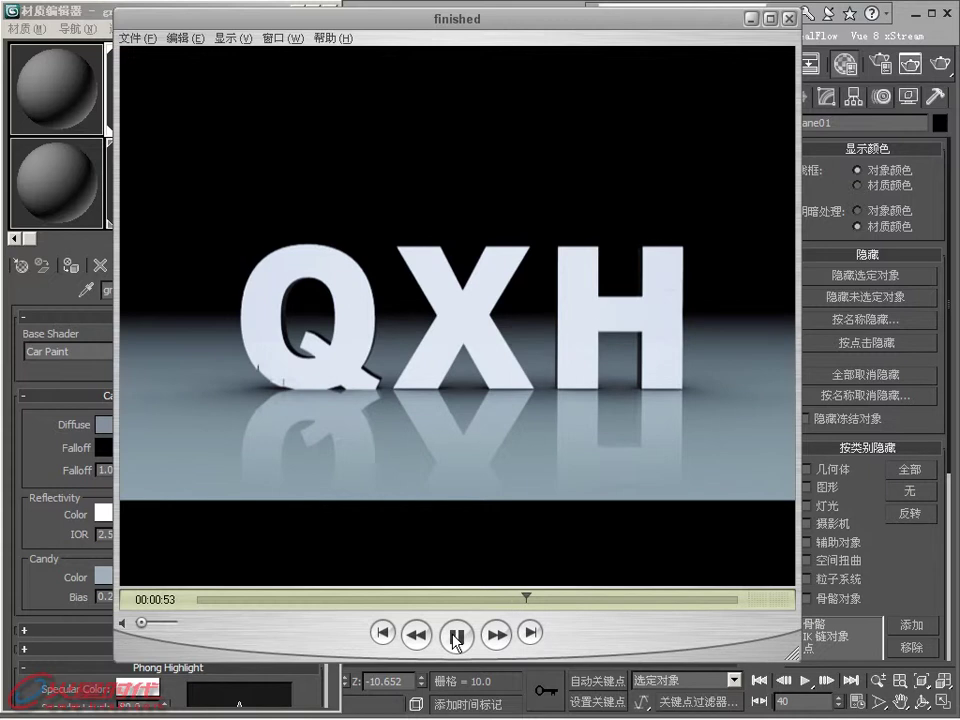
click(457, 636)
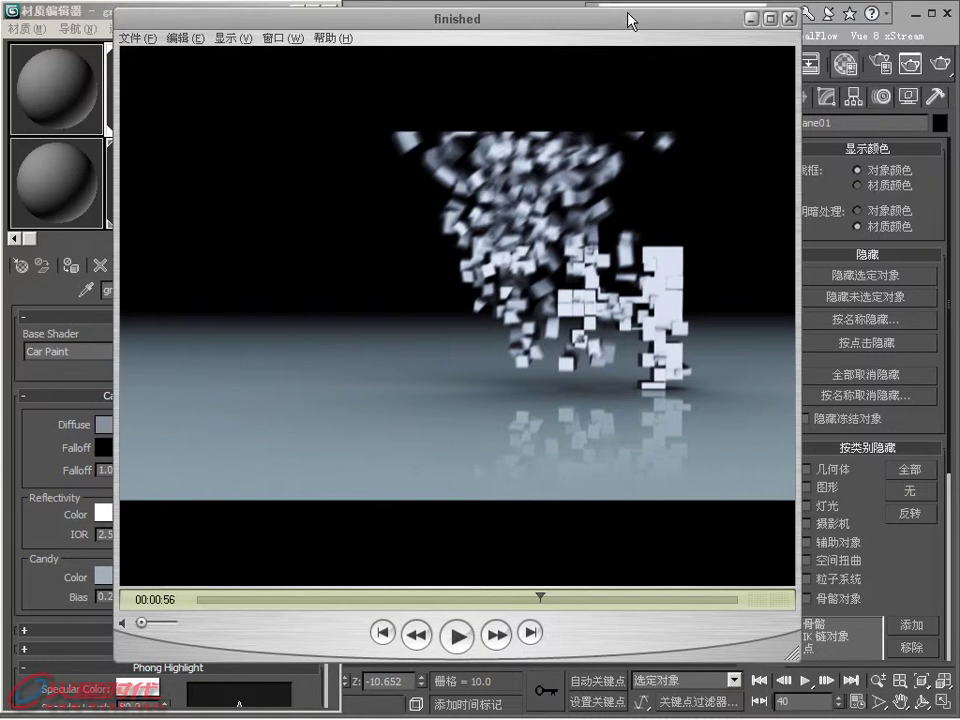
drag(631, 22, 628, 18)
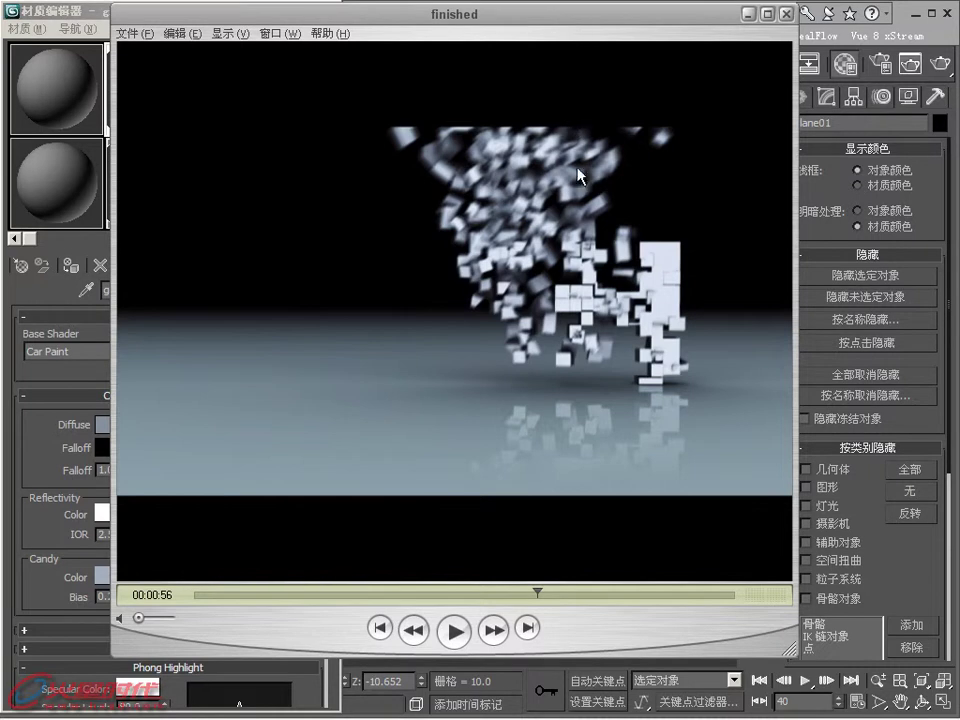
click(746, 15)
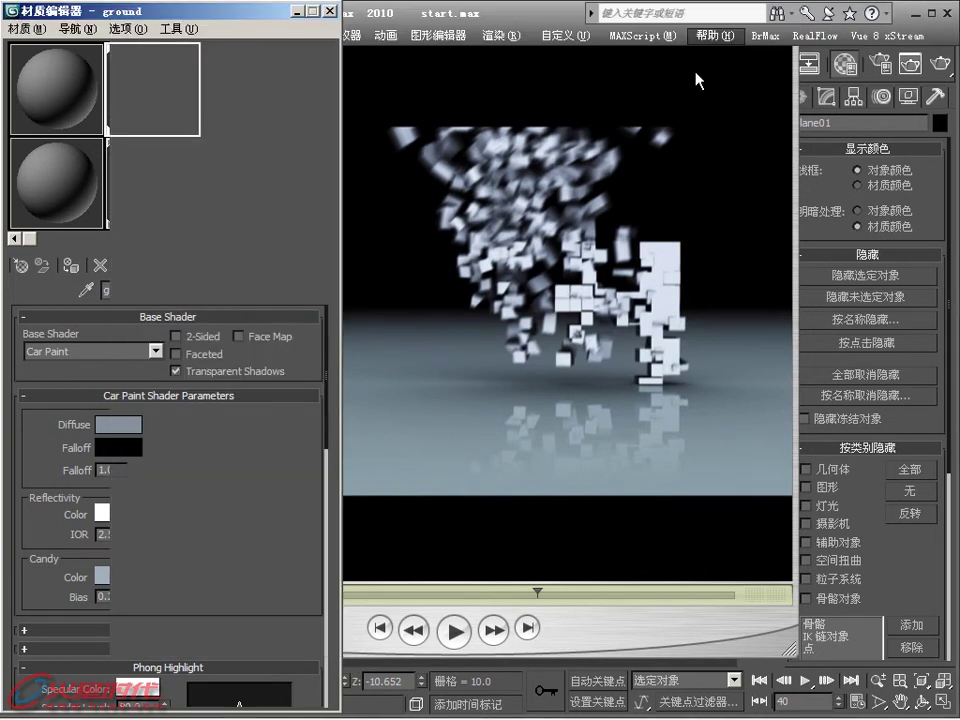